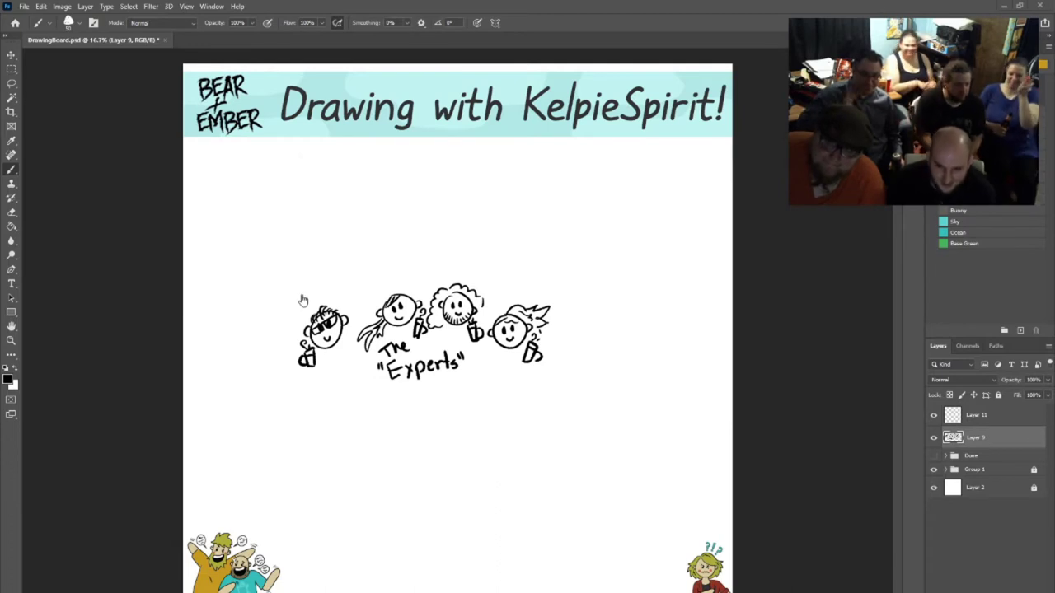
Step: Handwrite a name above each of the four doodled heads, stretching the last name out to the canvas edge
{"action": "mouse_move", "coordinate": [296, 282]}
{"action": "left_mouse_down"}
{"action": "mouse_move", "coordinate": [309, 304]}
{"action": "mouse_move", "coordinate": [337, 298]}
{"action": "left_mouse_up"}
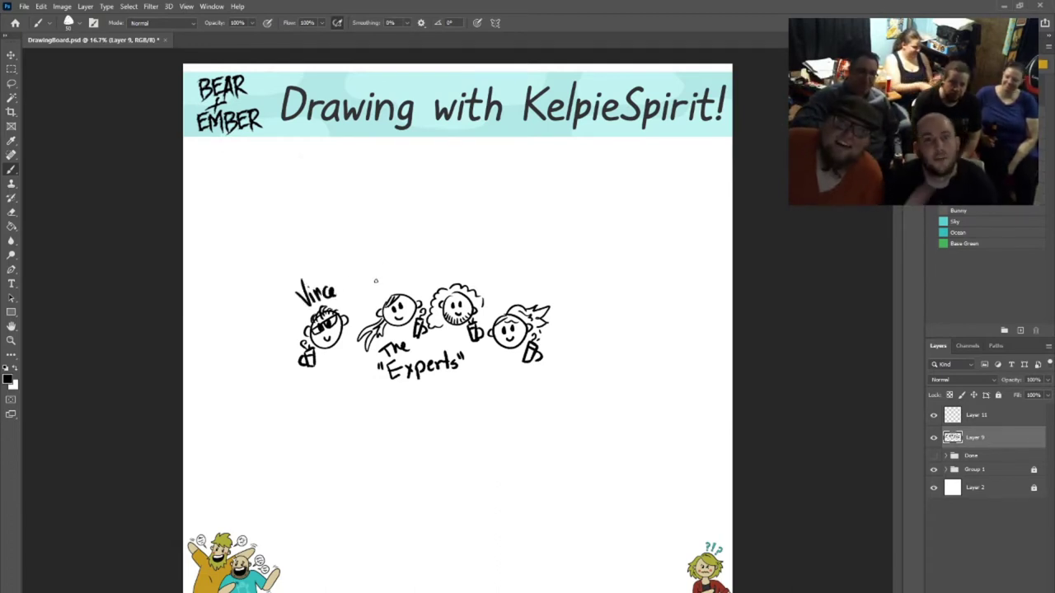
{"action": "mouse_move", "coordinate": [380, 270]}
{"action": "left_mouse_down"}
{"action": "mouse_move", "coordinate": [452, 278]}
{"action": "mouse_move", "coordinate": [485, 282]}
{"action": "left_mouse_up"}
{"action": "mouse_move", "coordinate": [479, 278]}
{"action": "left_mouse_down"}
{"action": "mouse_move", "coordinate": [533, 291]}
{"action": "mouse_move", "coordinate": [587, 291]}
{"action": "mouse_move", "coordinate": [594, 279]}
{"action": "mouse_move", "coordinate": [735, 259]}
{"action": "left_mouse_up"}
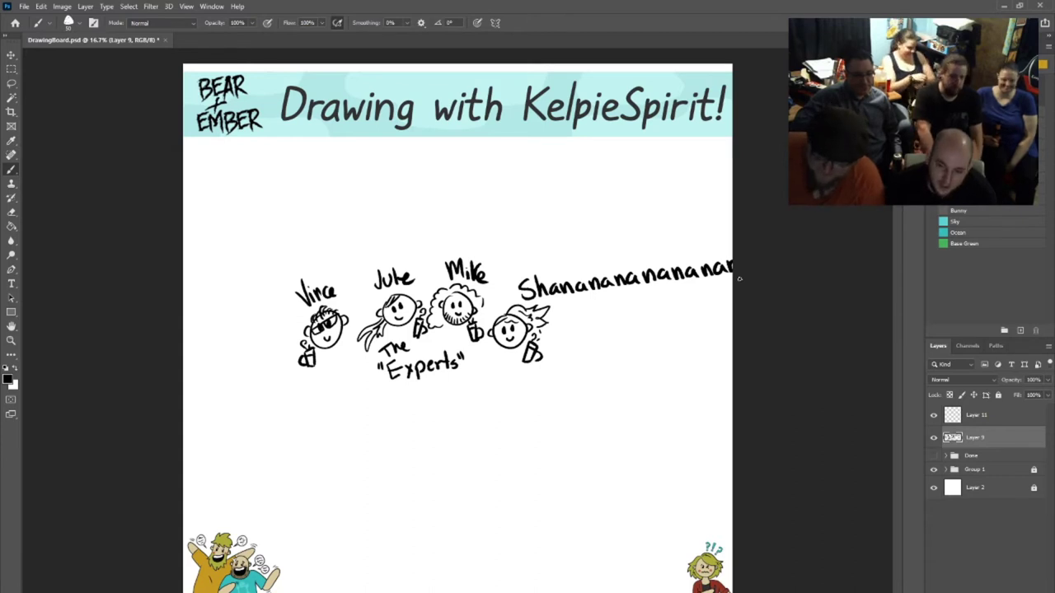
Step: Hide Layer 9 and draw an apple outline with a leaf and a small highlight mark on Layer 11
{"action": "left_click", "coordinate": [934, 438]}
{"action": "left_click", "coordinate": [985, 416]}
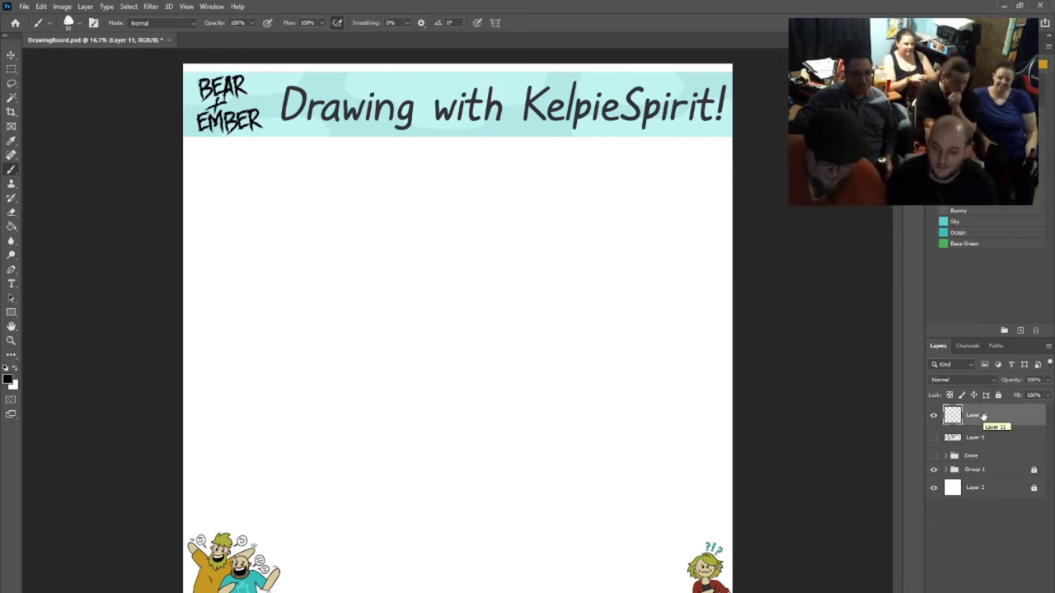
{"action": "mouse_move", "coordinate": [429, 268]}
{"action": "left_mouse_down"}
{"action": "mouse_move", "coordinate": [373, 331]}
{"action": "mouse_move", "coordinate": [418, 337]}
{"action": "mouse_move", "coordinate": [409, 345]}
{"action": "mouse_move", "coordinate": [476, 335]}
{"action": "mouse_move", "coordinate": [463, 259]}
{"action": "mouse_move", "coordinate": [433, 267]}
{"action": "mouse_move", "coordinate": [462, 232]}
{"action": "mouse_move", "coordinate": [467, 282]}
{"action": "left_mouse_up"}
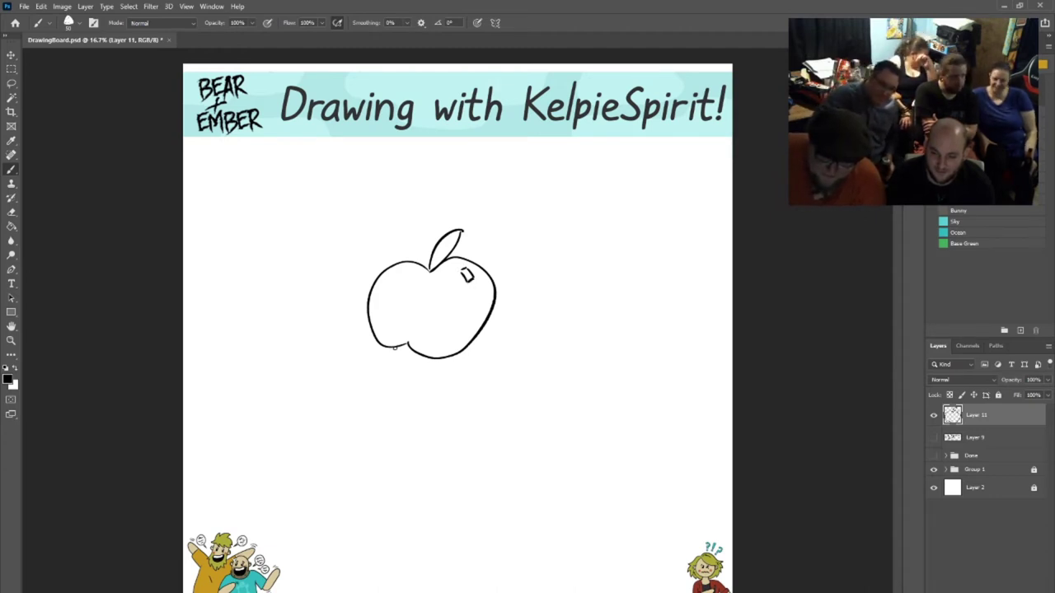
Step: Draw two thin legs under the apple, made of small braided leaves with leaf-shaped feet
{"action": "mouse_move", "coordinate": [394, 349]}
{"action": "left_mouse_down"}
{"action": "mouse_move", "coordinate": [401, 404]}
{"action": "mouse_move", "coordinate": [385, 405]}
{"action": "mouse_move", "coordinate": [402, 403]}
{"action": "left_mouse_up"}
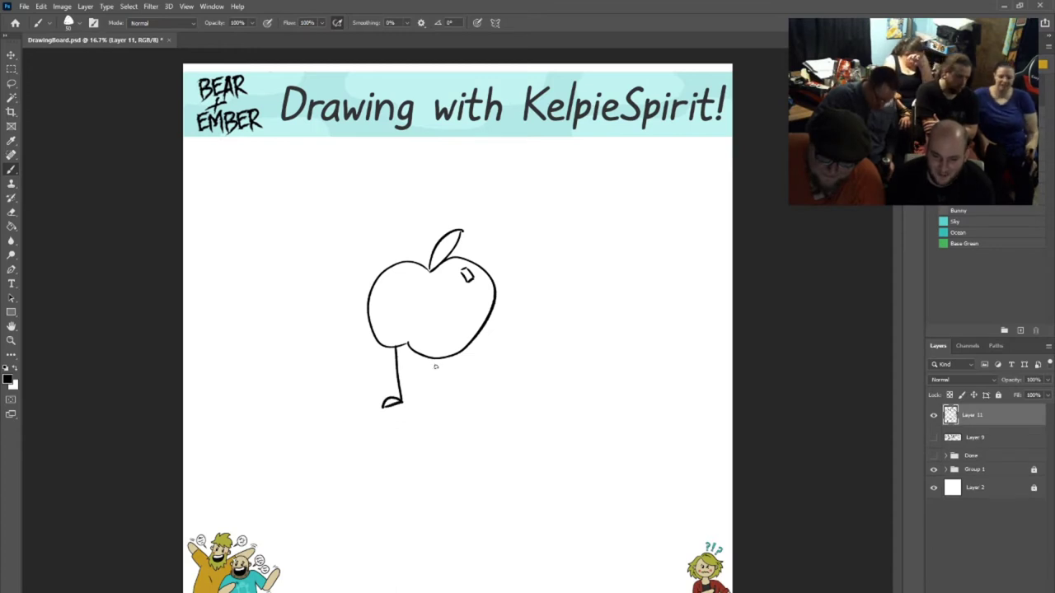
{"action": "mouse_move", "coordinate": [435, 359]}
{"action": "left_mouse_down"}
{"action": "mouse_move", "coordinate": [436, 402]}
{"action": "mouse_move", "coordinate": [452, 404]}
{"action": "left_mouse_up"}
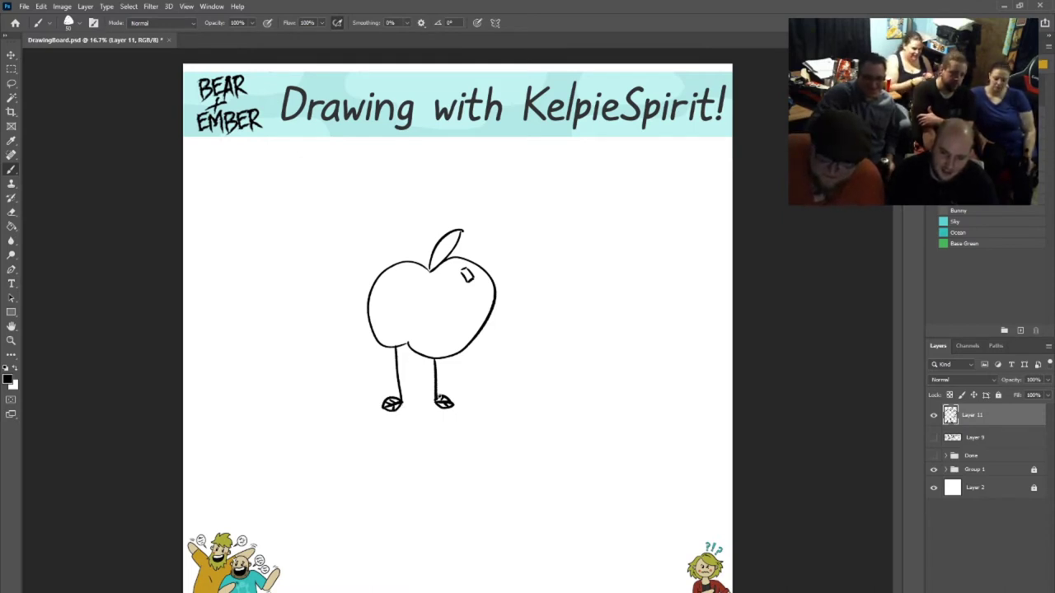
{"action": "mouse_move", "coordinate": [440, 388]}
{"action": "left_mouse_down"}
{"action": "mouse_move", "coordinate": [435, 358]}
{"action": "mouse_move", "coordinate": [434, 397]}
{"action": "mouse_move", "coordinate": [430, 381]}
{"action": "left_mouse_up"}
{"action": "mouse_move", "coordinate": [400, 344]}
{"action": "left_mouse_down"}
{"action": "mouse_move", "coordinate": [395, 372]}
{"action": "mouse_move", "coordinate": [389, 347]}
{"action": "mouse_move", "coordinate": [401, 404]}
{"action": "left_mouse_up"}
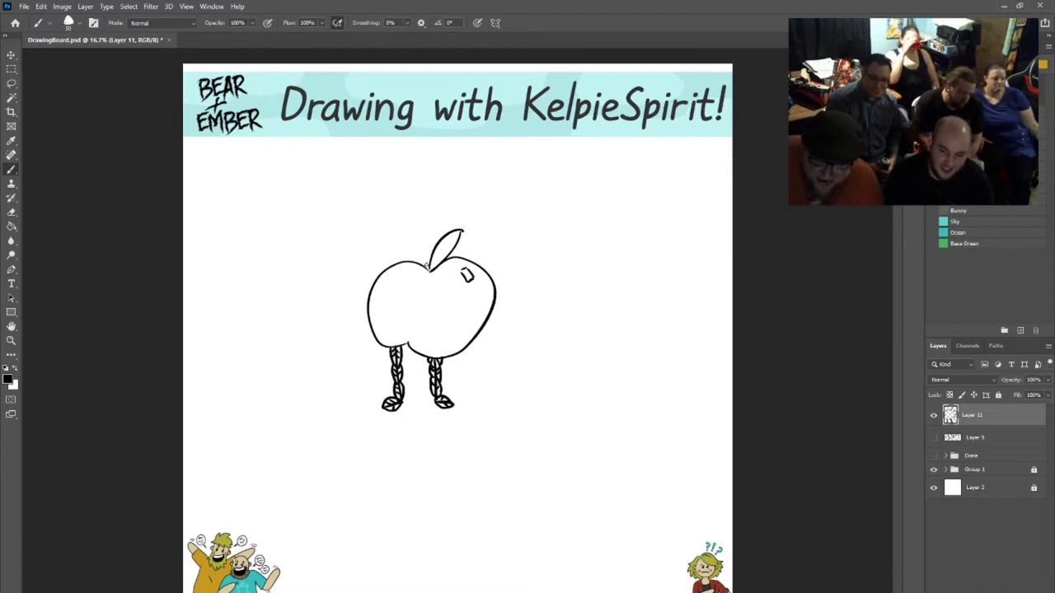
Step: Draw spiky fur all around the apple's outline and add a few tufts inside its body
{"action": "mouse_move", "coordinate": [427, 265]}
{"action": "left_mouse_down"}
{"action": "mouse_move", "coordinate": [404, 249]}
{"action": "mouse_move", "coordinate": [374, 251]}
{"action": "mouse_move", "coordinate": [375, 265]}
{"action": "mouse_move", "coordinate": [361, 272]}
{"action": "mouse_move", "coordinate": [350, 321]}
{"action": "mouse_move", "coordinate": [381, 356]}
{"action": "left_mouse_up"}
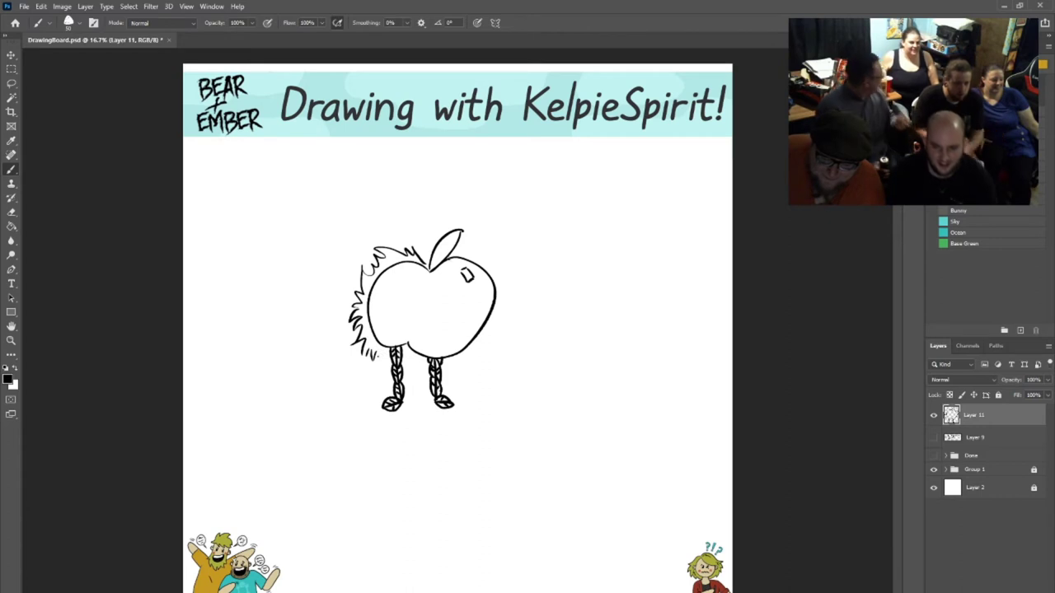
{"action": "mouse_move", "coordinate": [453, 255]}
{"action": "left_mouse_down"}
{"action": "mouse_move", "coordinate": [475, 239]}
{"action": "mouse_move", "coordinate": [488, 249]}
{"action": "mouse_move", "coordinate": [509, 282]}
{"action": "mouse_move", "coordinate": [503, 328]}
{"action": "mouse_move", "coordinate": [453, 371]}
{"action": "mouse_move", "coordinate": [418, 363]}
{"action": "left_mouse_up"}
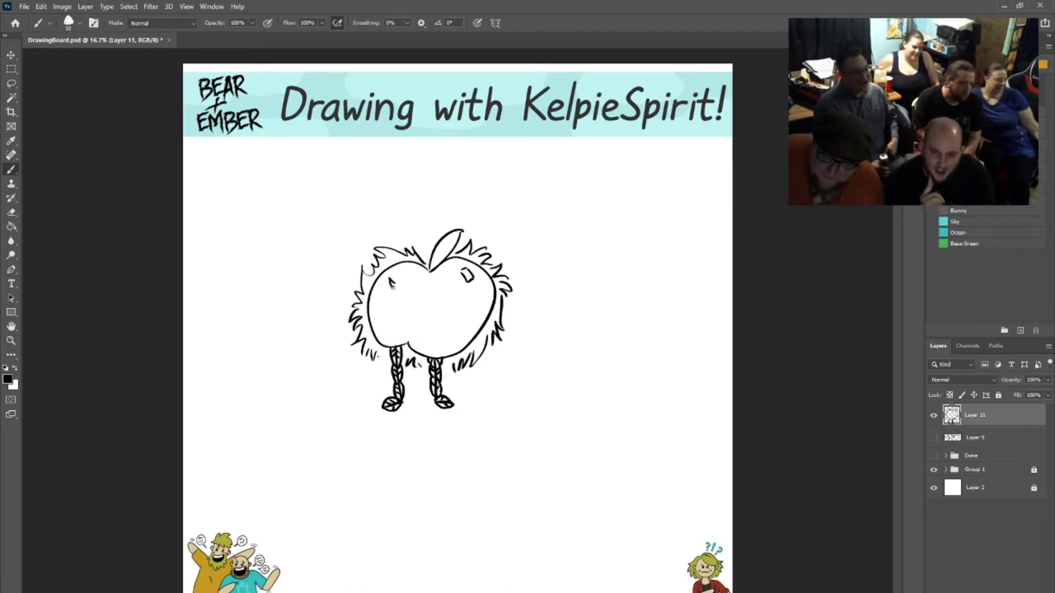
{"action": "mouse_move", "coordinate": [391, 283]}
{"action": "left_mouse_down"}
{"action": "mouse_move", "coordinate": [383, 299]}
{"action": "mouse_move", "coordinate": [391, 333]}
{"action": "left_mouse_up"}
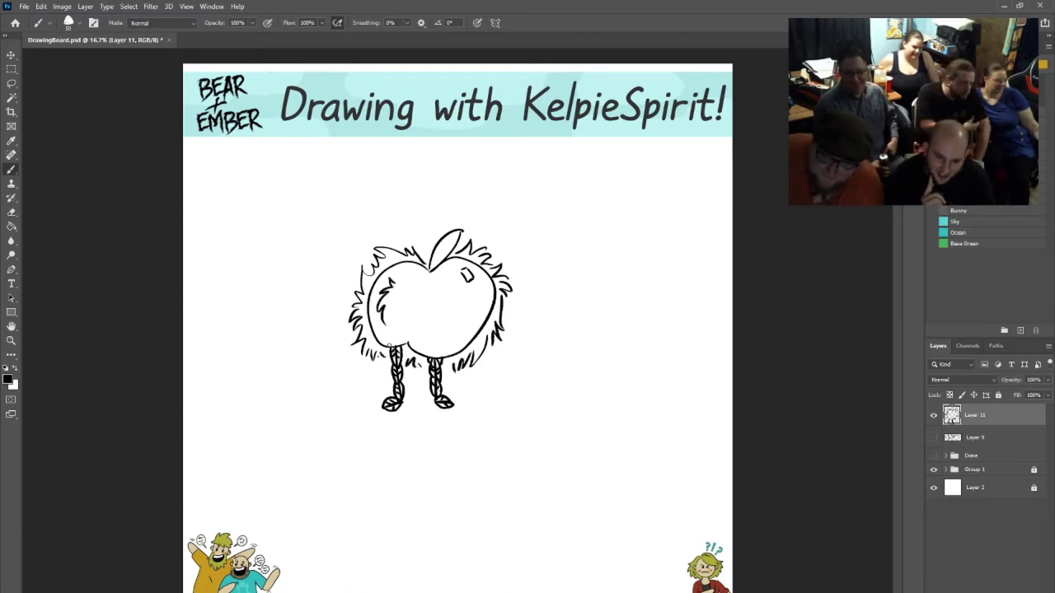
{"action": "left_click_drag", "start_coordinate": [494, 351], "coordinate": [490, 356]}
{"action": "left_click_drag", "start_coordinate": [421, 244], "coordinate": [420, 241]}
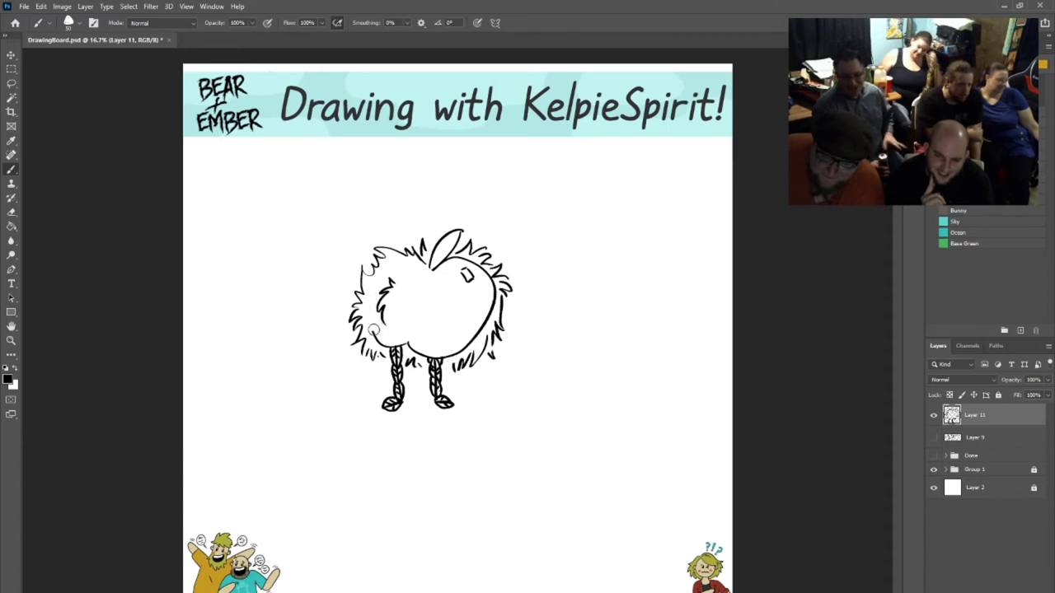
Step: Erase the smooth apple outline inside the fur, and add tufts at the leg tops and side plus veins on the leaf
{"action": "mouse_move", "coordinate": [429, 354]}
{"action": "left_mouse_down"}
{"action": "mouse_move", "coordinate": [474, 342]}
{"action": "mouse_move", "coordinate": [493, 297]}
{"action": "mouse_move", "coordinate": [482, 272]}
{"action": "mouse_move", "coordinate": [448, 262]}
{"action": "left_mouse_up"}
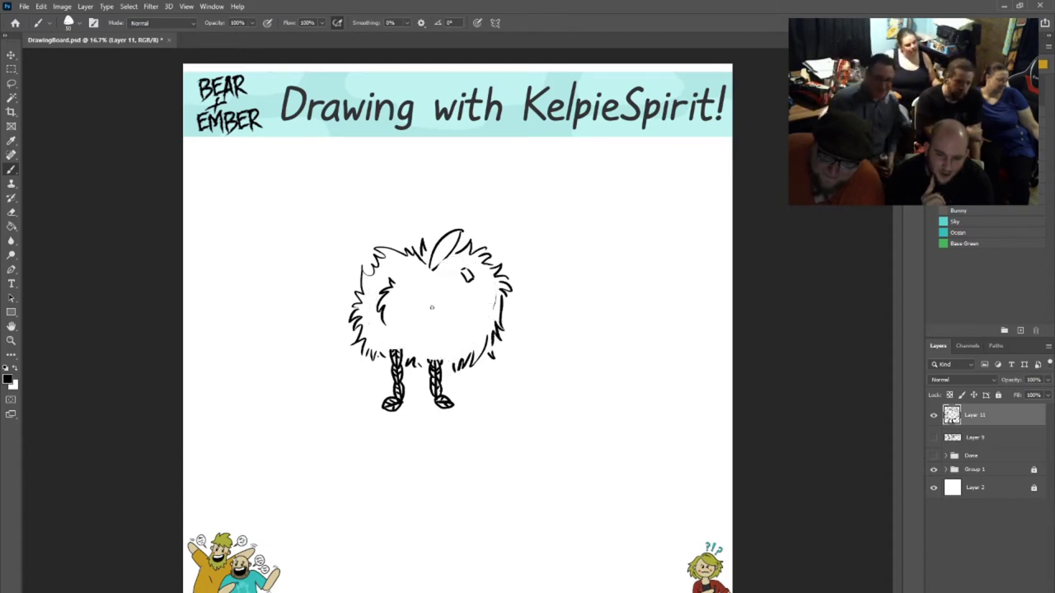
{"action": "left_click_drag", "start_coordinate": [389, 342], "coordinate": [441, 362]}
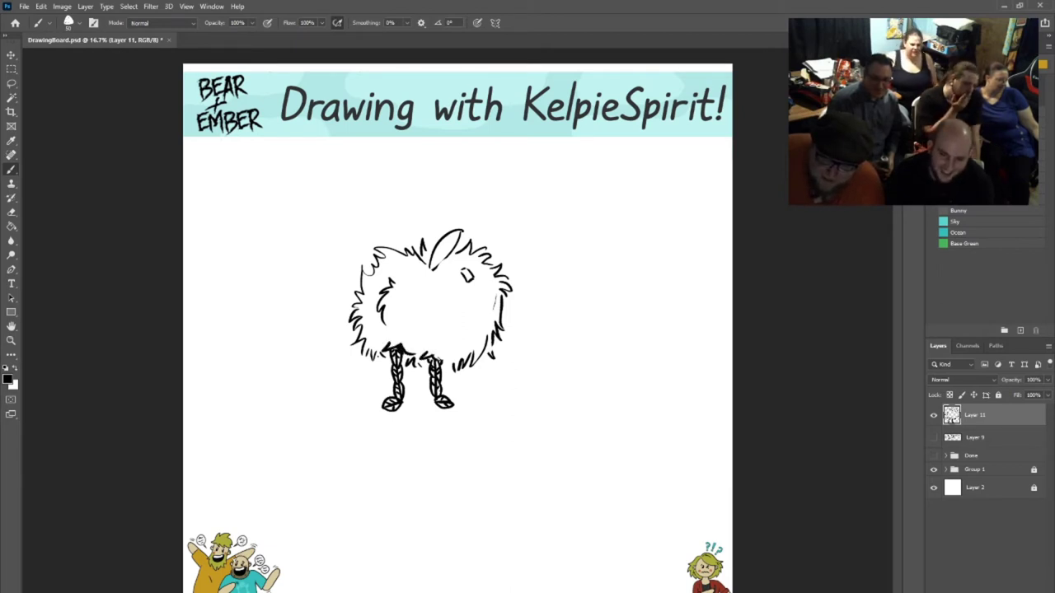
{"action": "mouse_move", "coordinate": [498, 293]}
{"action": "left_mouse_down"}
{"action": "mouse_move", "coordinate": [488, 320]}
{"action": "mouse_move", "coordinate": [474, 309]}
{"action": "mouse_move", "coordinate": [462, 344]}
{"action": "left_mouse_up"}
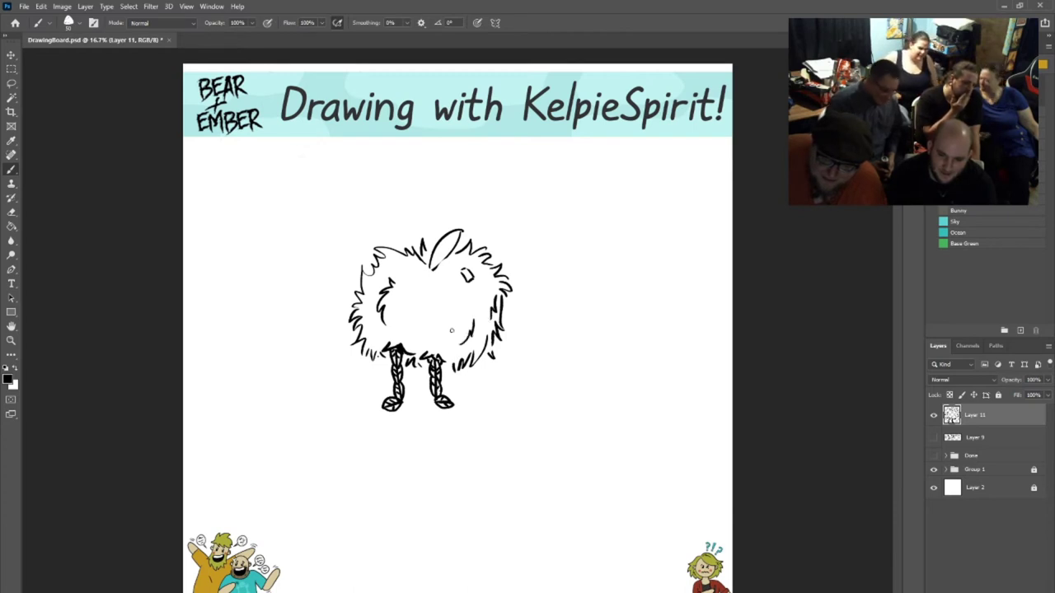
{"action": "mouse_move", "coordinate": [419, 275]}
{"action": "left_mouse_down"}
{"action": "mouse_move", "coordinate": [415, 266]}
{"action": "mouse_move", "coordinate": [410, 278]}
{"action": "mouse_move", "coordinate": [452, 235]}
{"action": "left_mouse_up"}
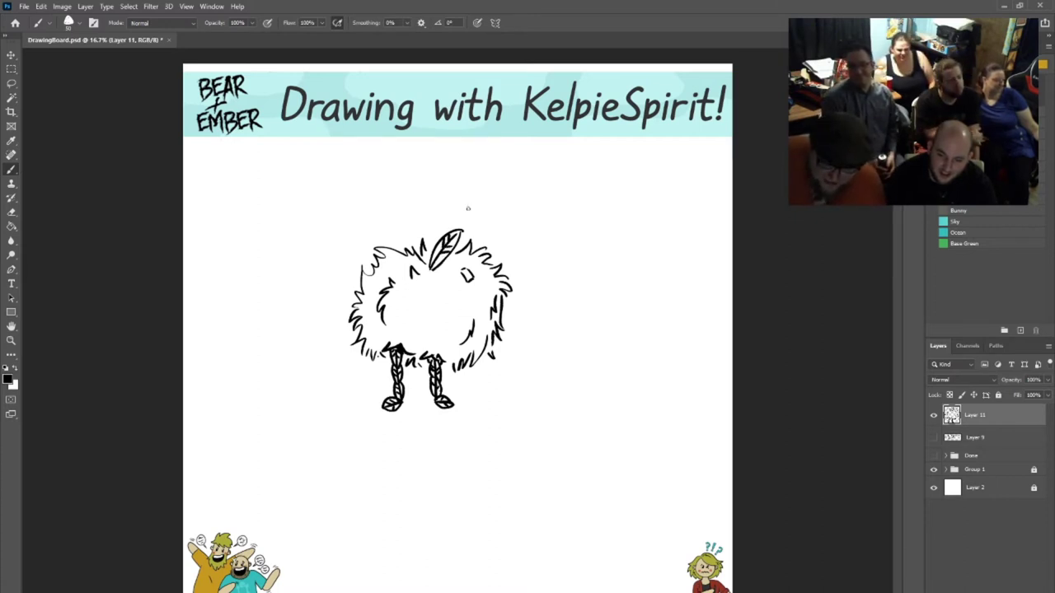
Step: Draw three long wavy leaves with veins sweeping up and sideways from the top of the furry body
{"action": "mouse_move", "coordinate": [429, 266]}
{"action": "left_mouse_down"}
{"action": "mouse_move", "coordinate": [425, 251]}
{"action": "mouse_move", "coordinate": [465, 175]}
{"action": "mouse_move", "coordinate": [505, 161]}
{"action": "mouse_move", "coordinate": [448, 234]}
{"action": "mouse_move", "coordinate": [493, 165]}
{"action": "mouse_move", "coordinate": [469, 186]}
{"action": "left_mouse_up"}
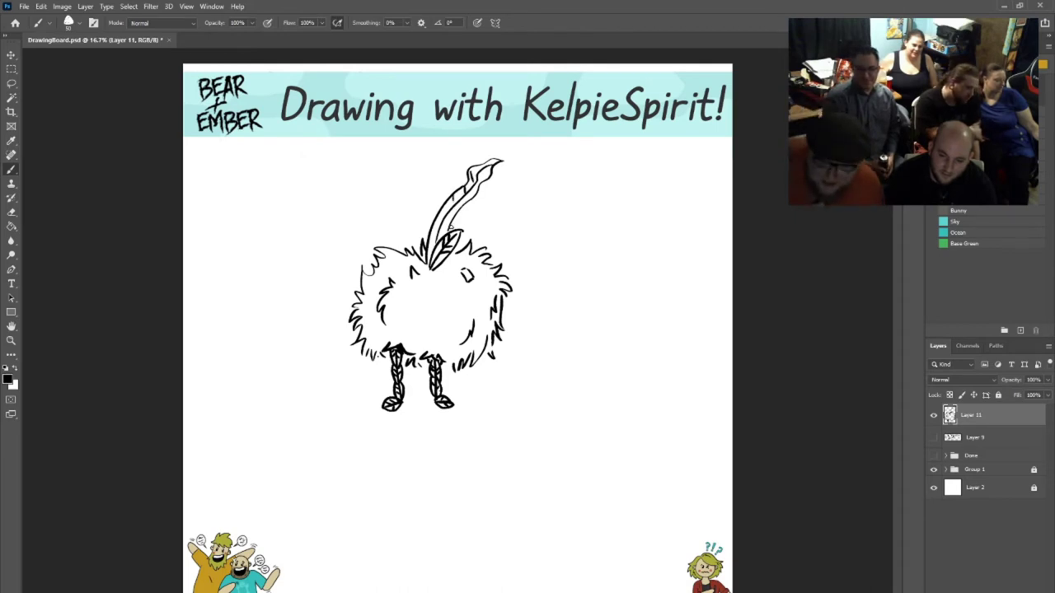
{"action": "mouse_move", "coordinate": [451, 229]}
{"action": "left_mouse_down"}
{"action": "mouse_move", "coordinate": [497, 197]}
{"action": "mouse_move", "coordinate": [552, 194]}
{"action": "left_mouse_up"}
{"action": "mouse_move", "coordinate": [459, 229]}
{"action": "left_mouse_down"}
{"action": "mouse_move", "coordinate": [510, 204]}
{"action": "mouse_move", "coordinate": [530, 212]}
{"action": "mouse_move", "coordinate": [563, 192]}
{"action": "left_mouse_up"}
{"action": "mouse_move", "coordinate": [451, 222]}
{"action": "left_mouse_down"}
{"action": "mouse_move", "coordinate": [488, 216]}
{"action": "mouse_move", "coordinate": [505, 198]}
{"action": "mouse_move", "coordinate": [541, 202]}
{"action": "left_mouse_up"}
{"action": "mouse_move", "coordinate": [458, 234]}
{"action": "left_mouse_down"}
{"action": "mouse_move", "coordinate": [553, 220]}
{"action": "mouse_move", "coordinate": [549, 237]}
{"action": "mouse_move", "coordinate": [466, 245]}
{"action": "mouse_move", "coordinate": [534, 239]}
{"action": "mouse_move", "coordinate": [544, 224]}
{"action": "mouse_move", "coordinate": [531, 193]}
{"action": "left_mouse_up"}
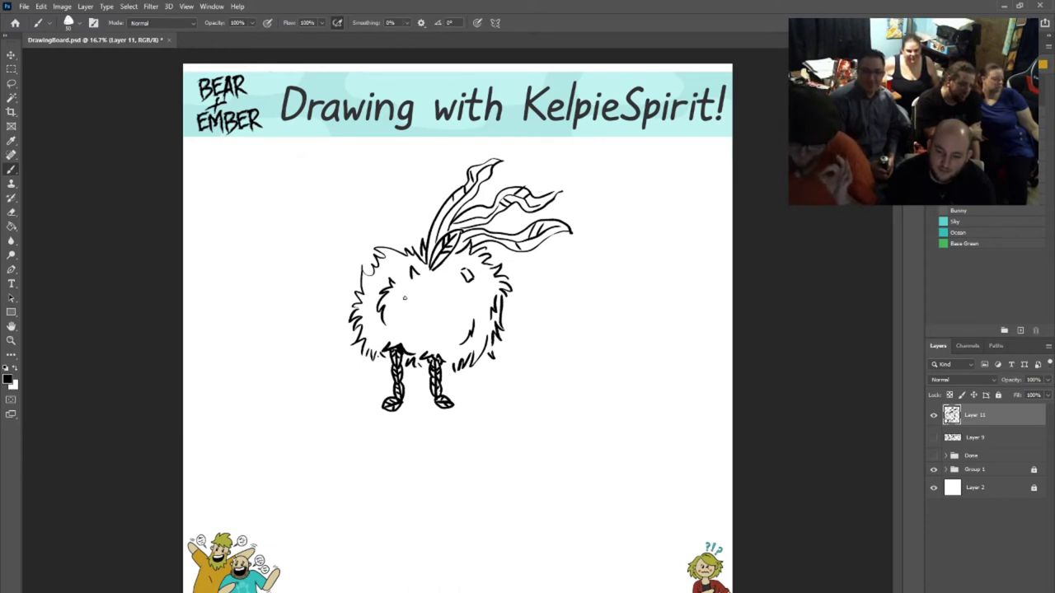
Step: Draw two tightly squinted eyes with thick strokes in the middle of the furry body
{"action": "left_click_drag", "start_coordinate": [401, 297], "coordinate": [455, 300]}
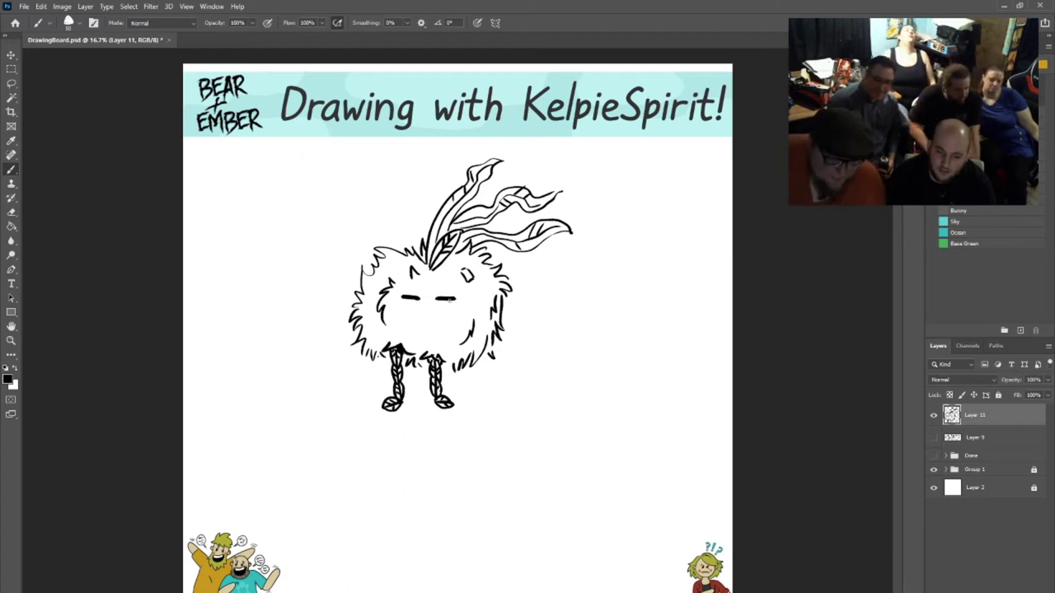
{"action": "mouse_move", "coordinate": [436, 300]}
{"action": "left_mouse_down"}
{"action": "mouse_move", "coordinate": [453, 306]}
{"action": "mouse_move", "coordinate": [399, 306]}
{"action": "left_mouse_up"}
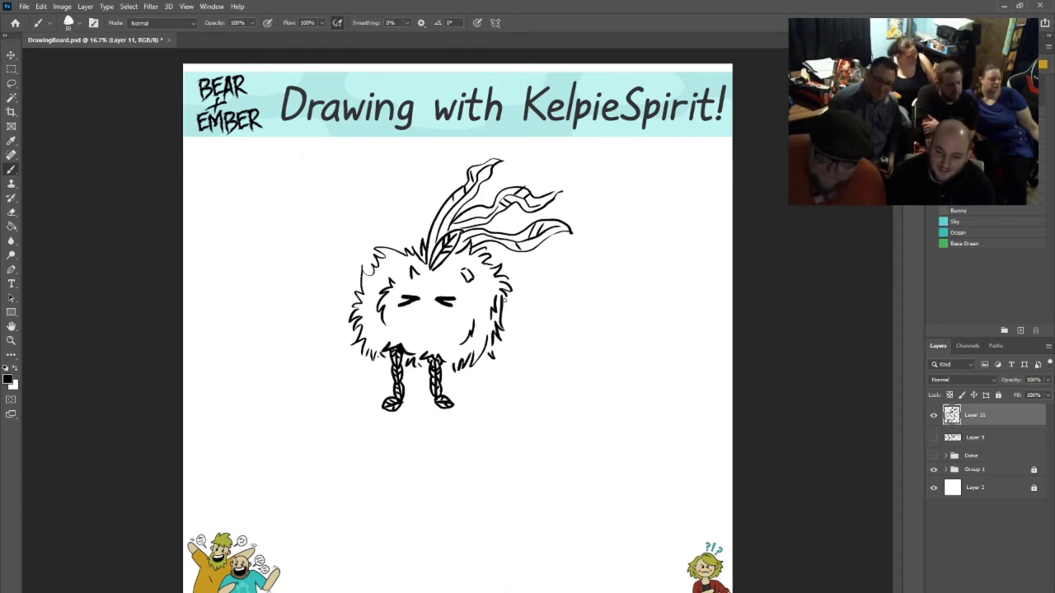
{"action": "mouse_move", "coordinate": [501, 298]}
{"action": "left_mouse_down"}
{"action": "mouse_move", "coordinate": [519, 382]}
{"action": "mouse_move", "coordinate": [511, 403]}
{"action": "left_mouse_up"}
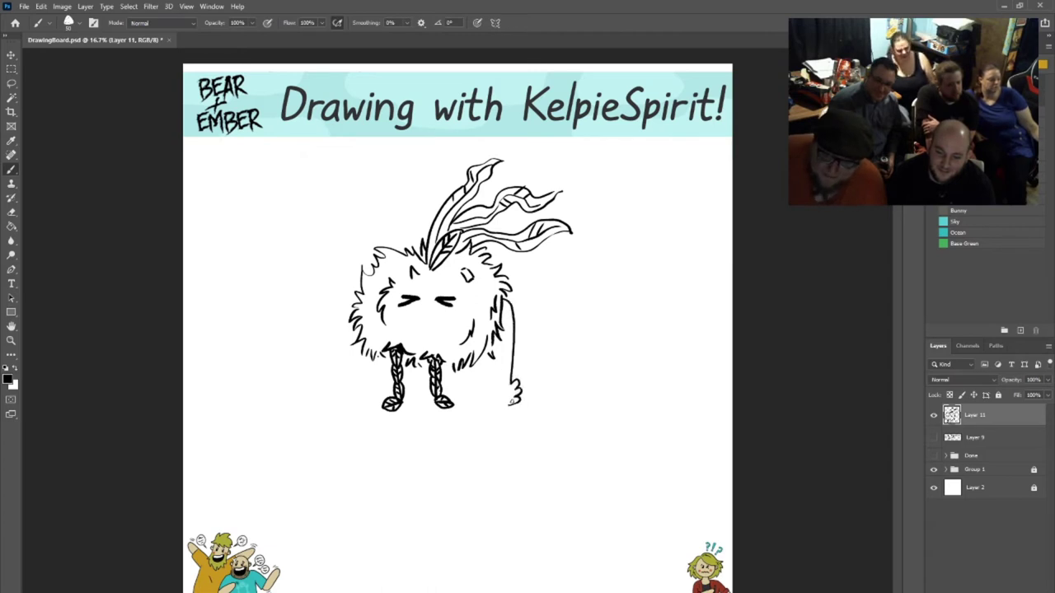
{"action": "key", "text": "ctrl+z"}
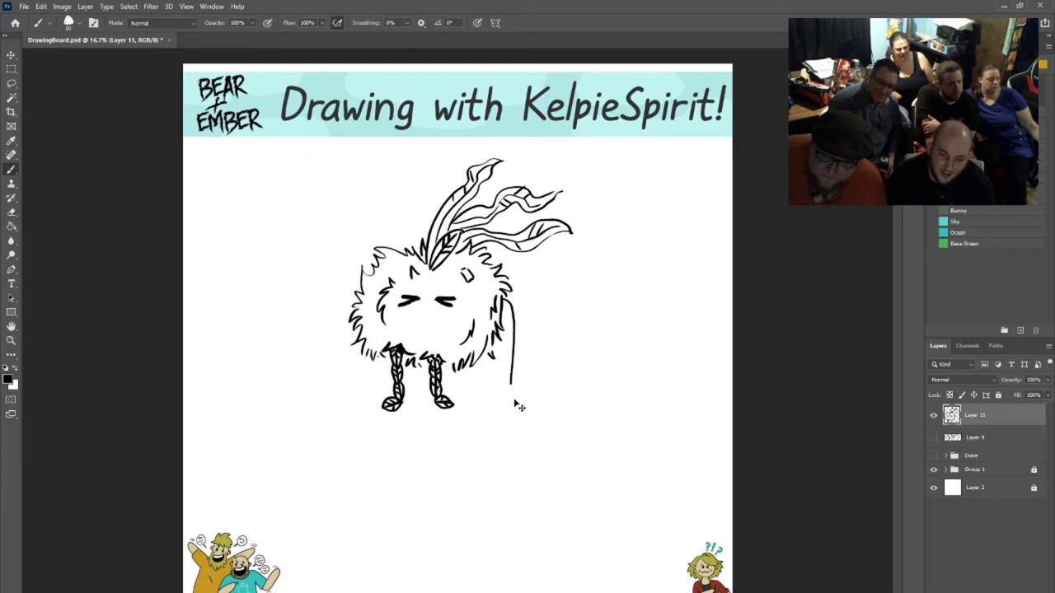
{"action": "key", "text": "ctrl+z"}
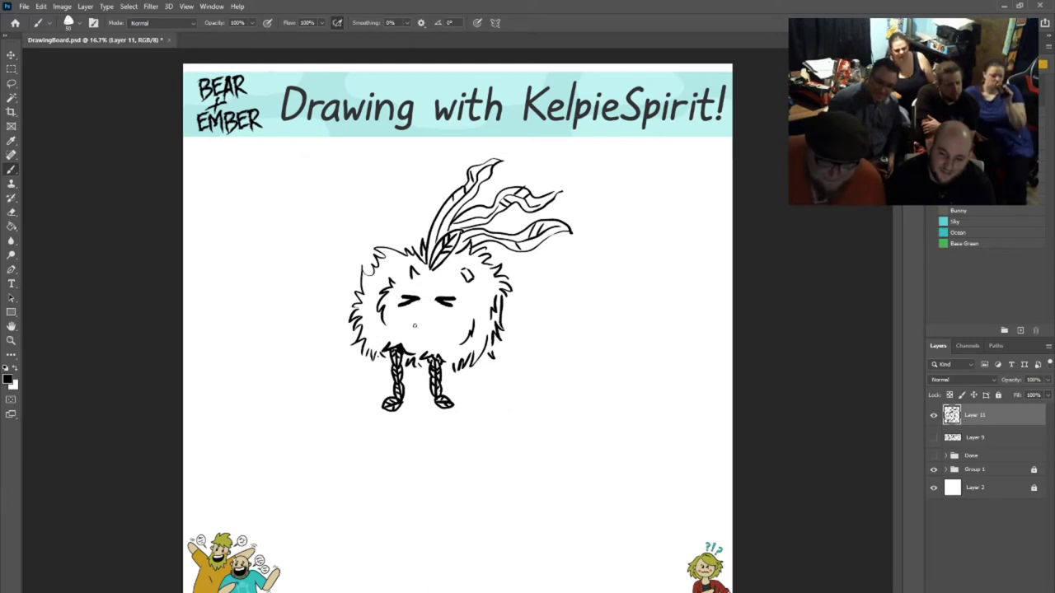
Step: Draw crease lines under the eyes and a wide open grin with a tooth line, and clear the small leaf on the head
{"action": "left_click_drag", "start_coordinate": [414, 324], "coordinate": [431, 325]}
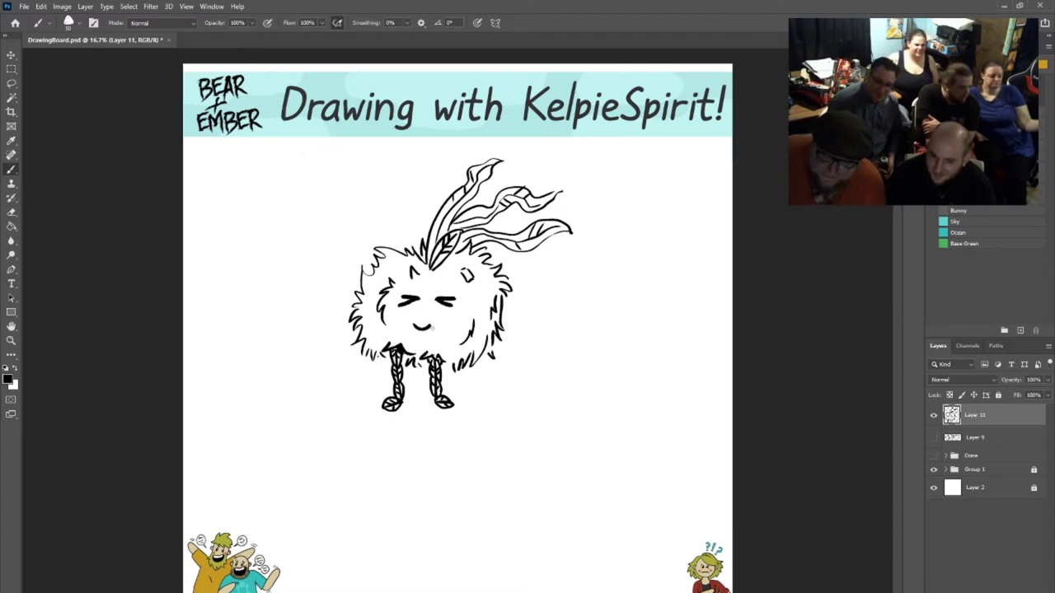
{"action": "mouse_move", "coordinate": [436, 307]}
{"action": "left_mouse_down"}
{"action": "mouse_move", "coordinate": [453, 305]}
{"action": "mouse_move", "coordinate": [418, 304]}
{"action": "mouse_move", "coordinate": [423, 326]}
{"action": "mouse_move", "coordinate": [388, 324]}
{"action": "mouse_move", "coordinate": [437, 346]}
{"action": "mouse_move", "coordinate": [455, 319]}
{"action": "mouse_move", "coordinate": [428, 326]}
{"action": "left_mouse_up"}
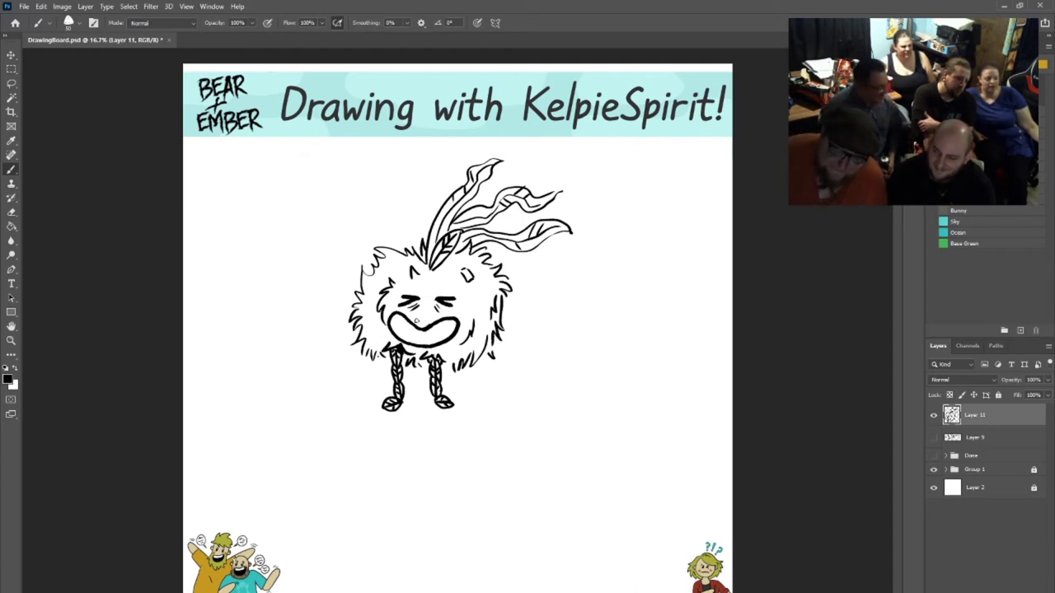
{"action": "mouse_move", "coordinate": [460, 233]}
{"action": "left_mouse_down"}
{"action": "mouse_move", "coordinate": [436, 265]}
{"action": "mouse_move", "coordinate": [449, 224]}
{"action": "mouse_move", "coordinate": [436, 258]}
{"action": "mouse_move", "coordinate": [445, 261]}
{"action": "mouse_move", "coordinate": [428, 266]}
{"action": "mouse_move", "coordinate": [455, 266]}
{"action": "mouse_move", "coordinate": [483, 301]}
{"action": "left_mouse_up"}
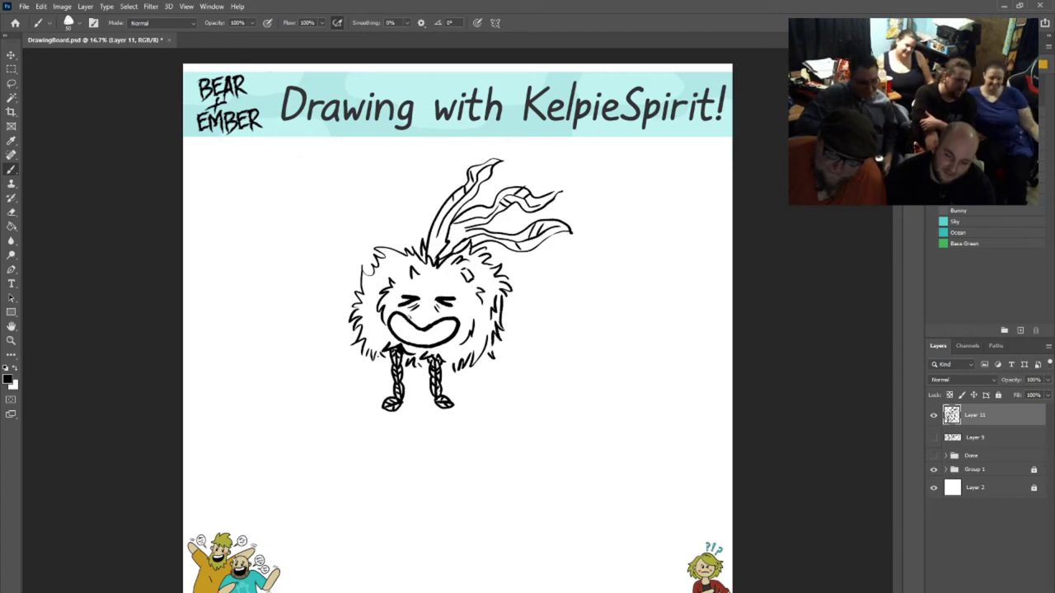
{"action": "mouse_move", "coordinate": [391, 318]}
{"action": "left_mouse_down"}
{"action": "mouse_move", "coordinate": [442, 338]}
{"action": "mouse_move", "coordinate": [458, 322]}
{"action": "left_mouse_up"}
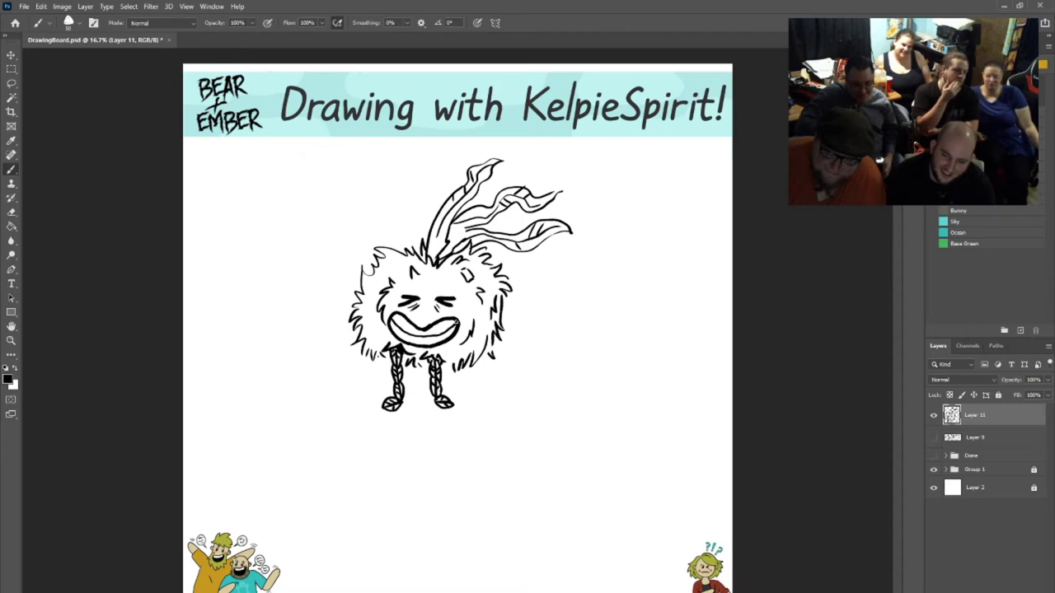
Step: Undo the open grin and the leaf cleanup, and remove the small smile while keeping the creases under the eyes
{"action": "key", "text": "ctrl+z"}
{"action": "key", "text": "ctrl+z"}
{"action": "key", "text": "ctrl+z"}
{"action": "key", "text": "ctrl+z"}
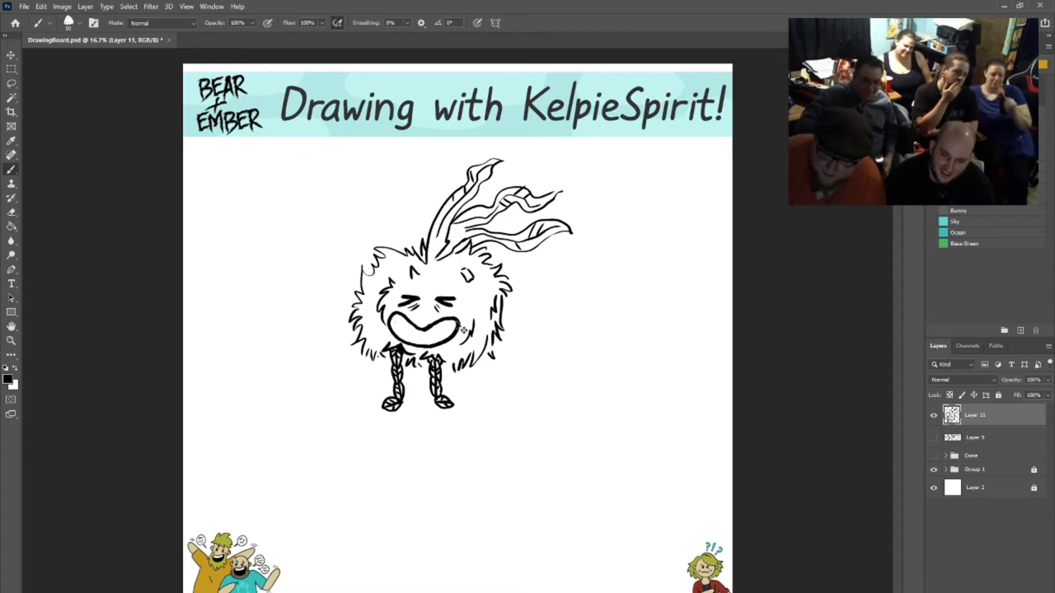
{"action": "key", "text": "ctrl+z"}
{"action": "key", "text": "ctrl+z"}
{"action": "key", "text": "ctrl+z"}
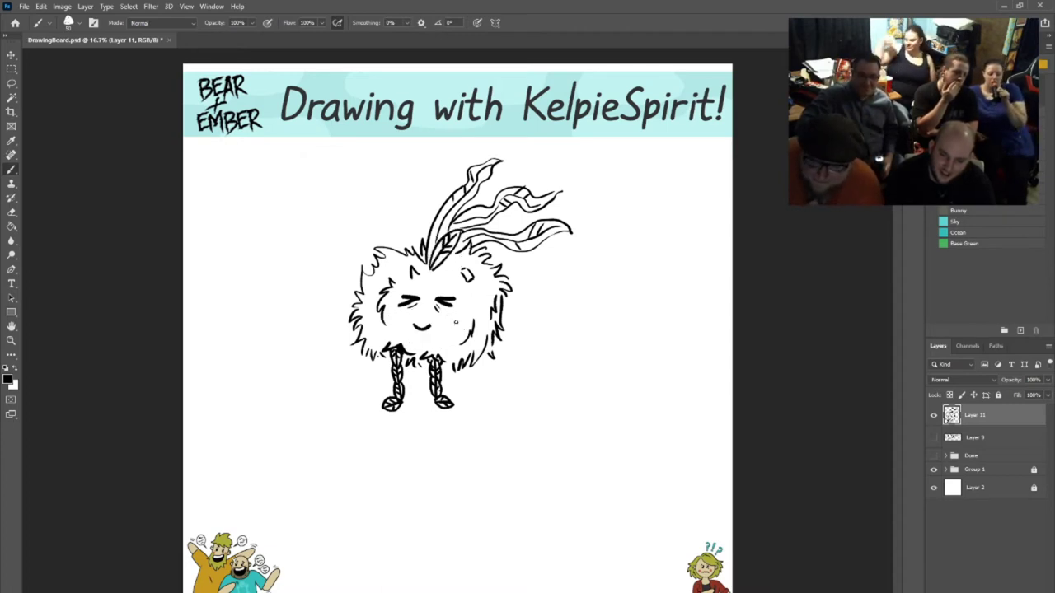
{"action": "key", "text": "ctrl+z"}
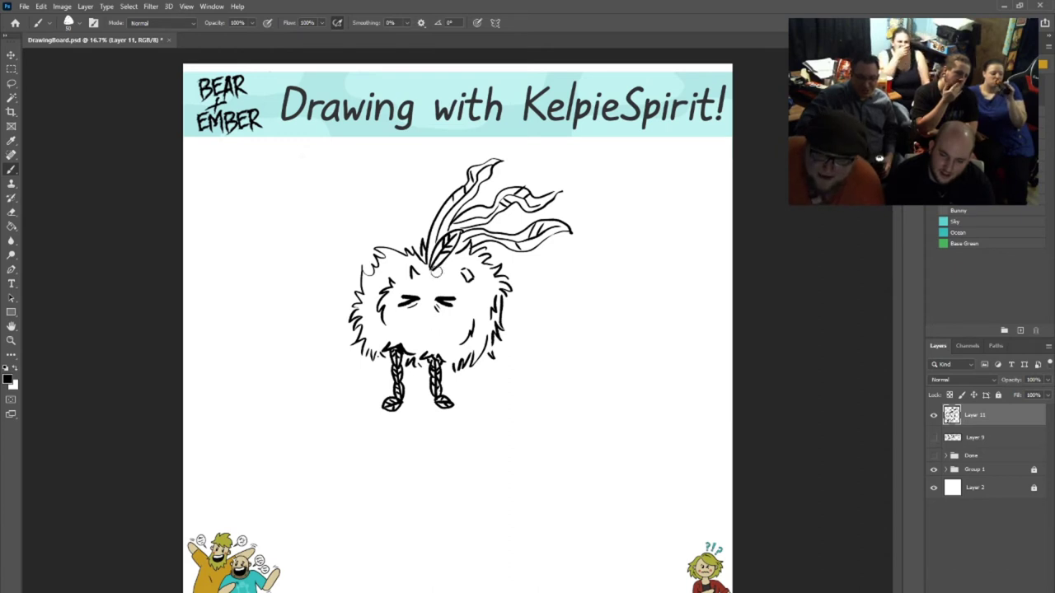
Step: Erase the small leaf at the base of the long leaves and redraw their lower stems down into the fur
{"action": "key", "text": "ctrl+z"}
{"action": "key", "text": "ctrl+z"}
{"action": "key", "text": "ctrl+z"}
{"action": "key", "text": "ctrl+z"}
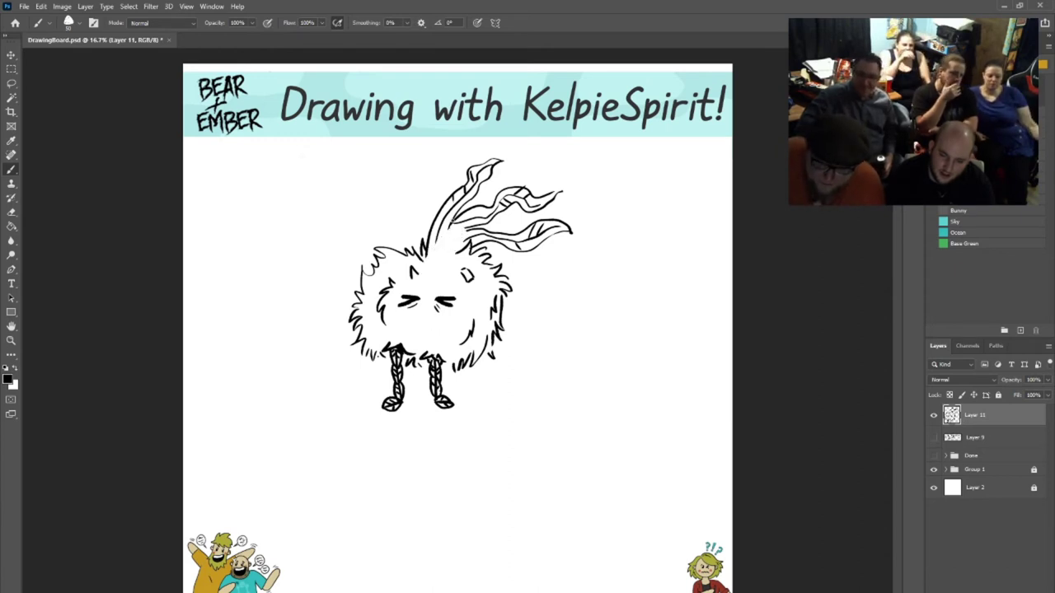
{"action": "mouse_move", "coordinate": [432, 257]}
{"action": "left_mouse_down"}
{"action": "mouse_move", "coordinate": [450, 225]}
{"action": "mouse_move", "coordinate": [468, 229]}
{"action": "left_mouse_up"}
{"action": "left_click_drag", "start_coordinate": [449, 251], "coordinate": [468, 244]}
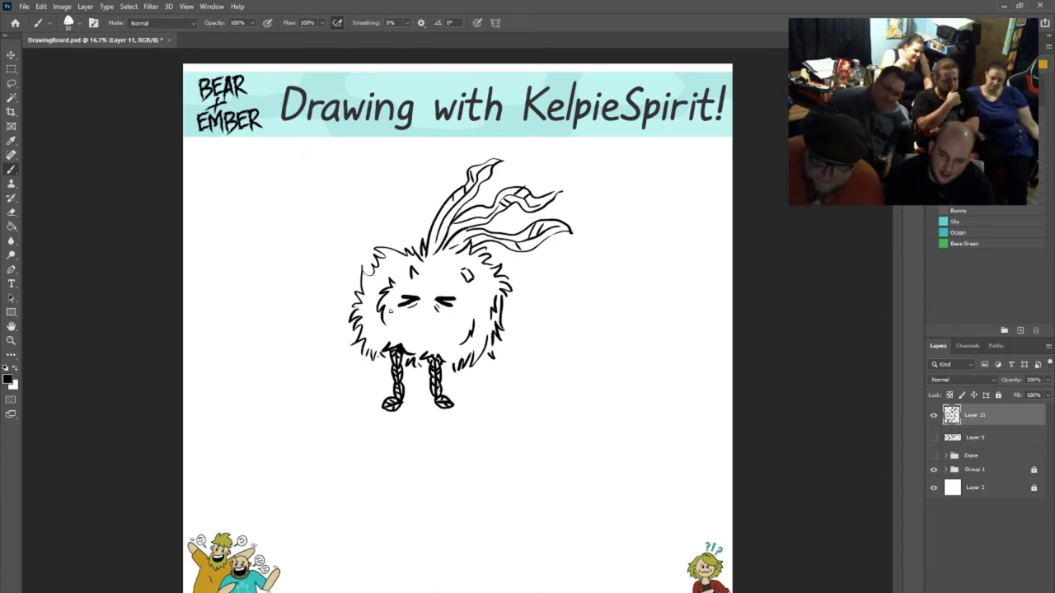
Step: Draw a wide curved smile below the eyes and add fur tufts at the leaf base and lower edge
{"action": "mouse_move", "coordinate": [388, 311]}
{"action": "left_mouse_down"}
{"action": "mouse_move", "coordinate": [395, 325]}
{"action": "mouse_move", "coordinate": [437, 335]}
{"action": "mouse_move", "coordinate": [468, 313]}
{"action": "left_mouse_up"}
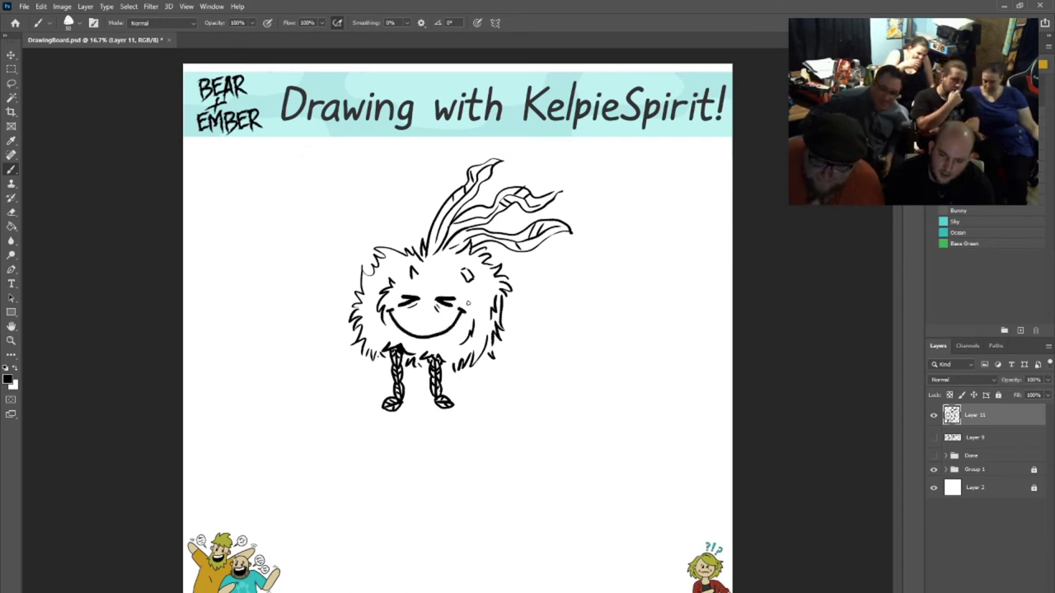
{"action": "left_click_drag", "start_coordinate": [432, 271], "coordinate": [450, 254]}
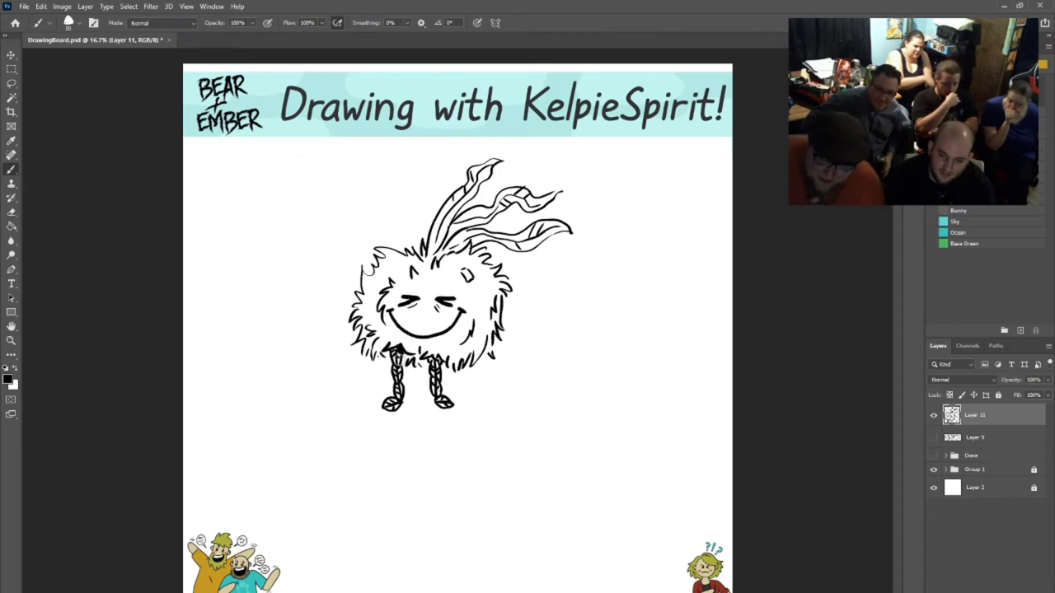
Step: Erase the two braided legs and draw two thicker legs ending in long wavy leaf-shaped feet with veins
{"action": "mouse_move", "coordinate": [398, 361]}
{"action": "left_mouse_down"}
{"action": "mouse_move", "coordinate": [402, 403]}
{"action": "mouse_move", "coordinate": [386, 405]}
{"action": "mouse_move", "coordinate": [408, 406]}
{"action": "mouse_move", "coordinate": [431, 366]}
{"action": "mouse_move", "coordinate": [439, 410]}
{"action": "left_mouse_up"}
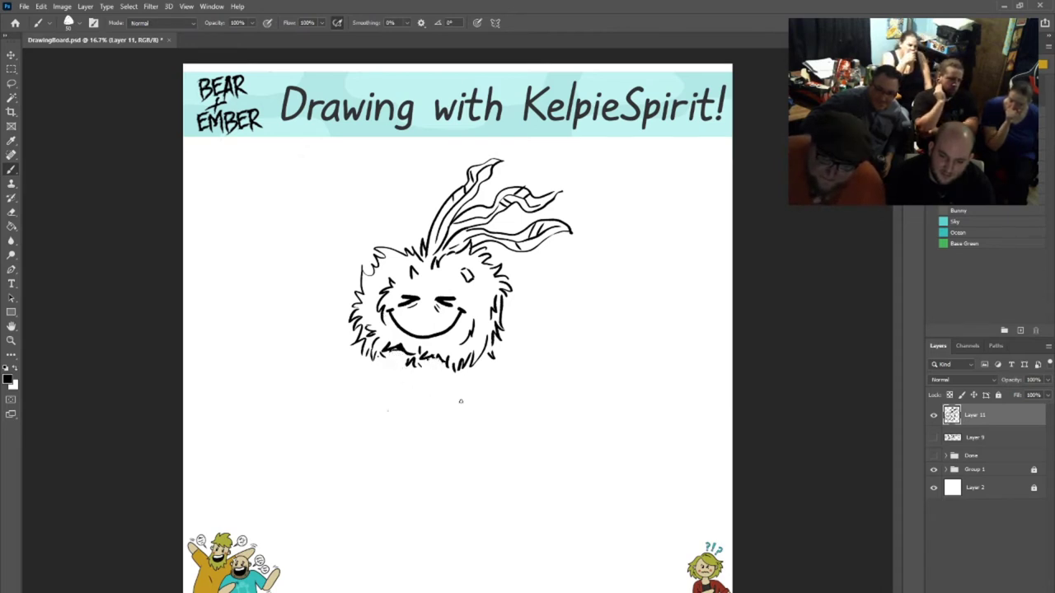
{"action": "mouse_move", "coordinate": [388, 347]}
{"action": "left_mouse_down"}
{"action": "mouse_move", "coordinate": [388, 400]}
{"action": "mouse_move", "coordinate": [348, 414]}
{"action": "mouse_move", "coordinate": [365, 423]}
{"action": "mouse_move", "coordinate": [394, 416]}
{"action": "mouse_move", "coordinate": [412, 356]}
{"action": "mouse_move", "coordinate": [399, 384]}
{"action": "mouse_move", "coordinate": [368, 400]}
{"action": "left_mouse_up"}
{"action": "mouse_move", "coordinate": [424, 357]}
{"action": "left_mouse_down"}
{"action": "mouse_move", "coordinate": [425, 412]}
{"action": "mouse_move", "coordinate": [495, 425]}
{"action": "mouse_move", "coordinate": [486, 394]}
{"action": "mouse_move", "coordinate": [445, 384]}
{"action": "mouse_move", "coordinate": [443, 357]}
{"action": "mouse_move", "coordinate": [443, 401]}
{"action": "mouse_move", "coordinate": [474, 394]}
{"action": "left_mouse_up"}
{"action": "mouse_move", "coordinate": [466, 394]}
{"action": "left_mouse_down"}
{"action": "mouse_move", "coordinate": [492, 414]}
{"action": "mouse_move", "coordinate": [477, 396]}
{"action": "mouse_move", "coordinate": [487, 408]}
{"action": "mouse_move", "coordinate": [448, 408]}
{"action": "left_mouse_up"}
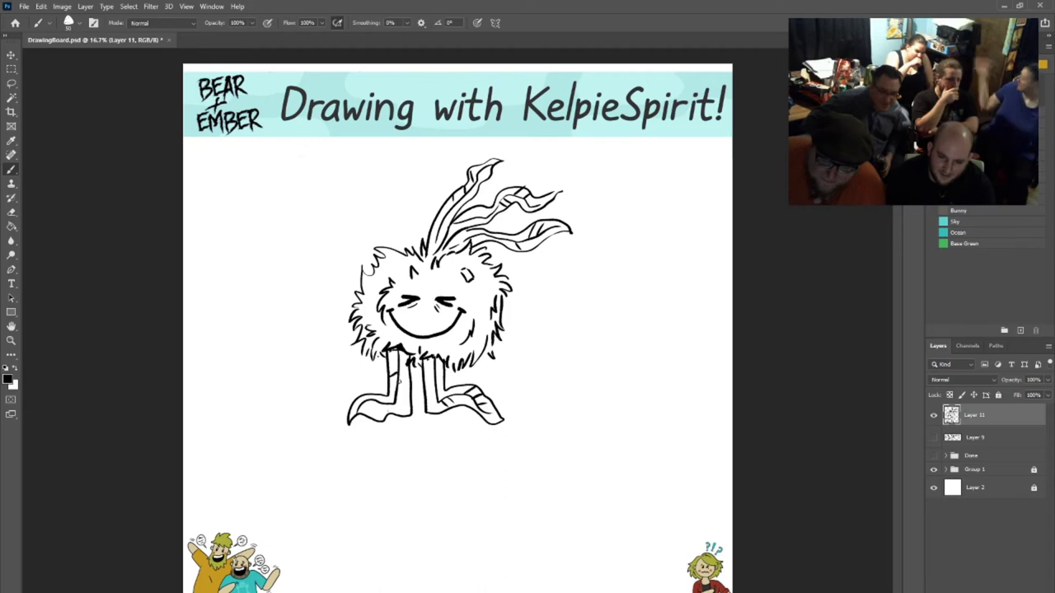
Step: Draw veins on the creature's first leg and add fur tufts over the tops of the legs and beside the leaf base
{"action": "left_click_drag", "start_coordinate": [400, 381], "coordinate": [410, 398]}
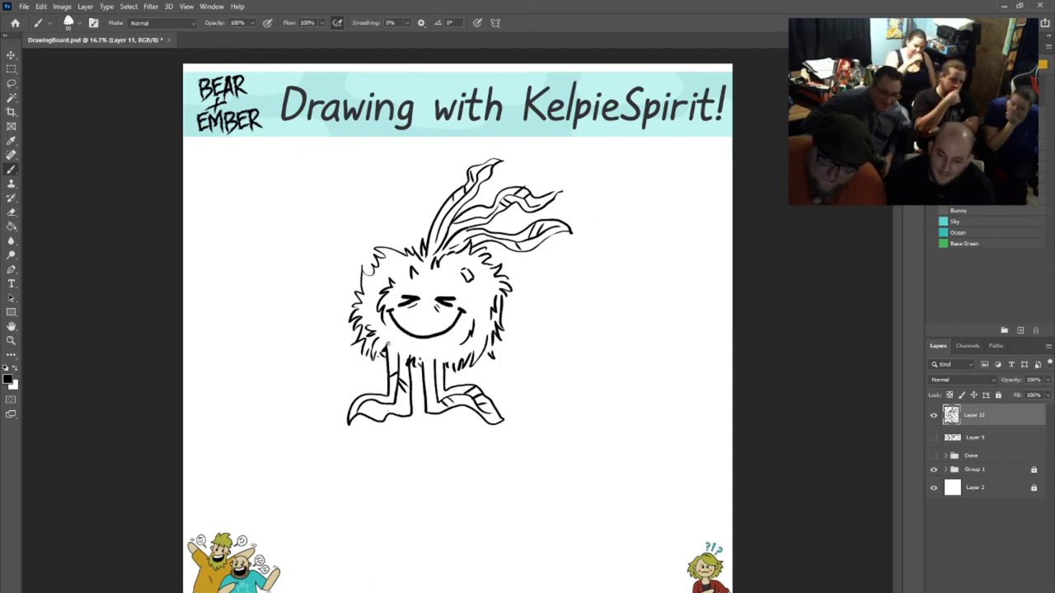
{"action": "mouse_move", "coordinate": [383, 341]}
{"action": "left_mouse_down"}
{"action": "mouse_move", "coordinate": [439, 337]}
{"action": "mouse_move", "coordinate": [424, 358]}
{"action": "mouse_move", "coordinate": [452, 363]}
{"action": "left_mouse_up"}
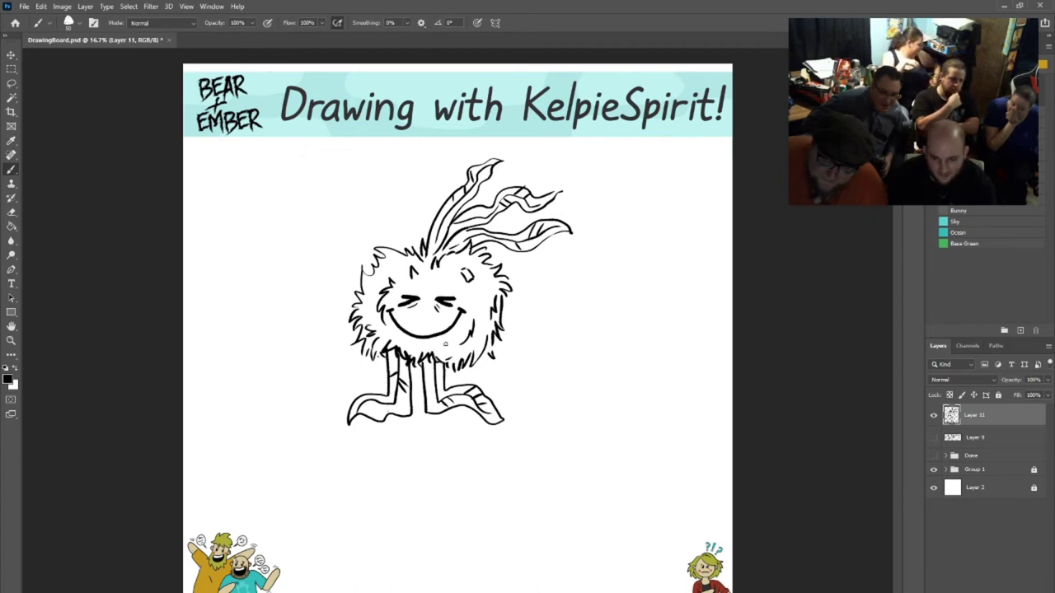
{"action": "mouse_move", "coordinate": [397, 252]}
{"action": "left_mouse_down"}
{"action": "mouse_move", "coordinate": [399, 234]}
{"action": "mouse_move", "coordinate": [411, 239]}
{"action": "left_mouse_up"}
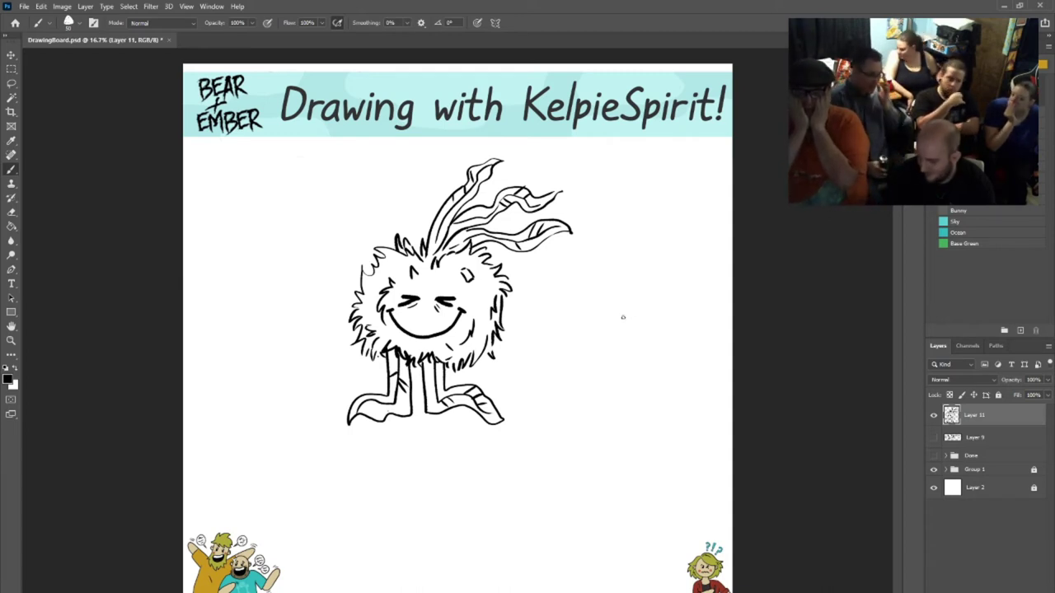
Step: Write "80's" in the blank area beside the creature
{"action": "mouse_move", "coordinate": [617, 293]}
{"action": "left_mouse_down"}
{"action": "mouse_move", "coordinate": [616, 304]}
{"action": "mouse_move", "coordinate": [636, 298]}
{"action": "left_mouse_up"}
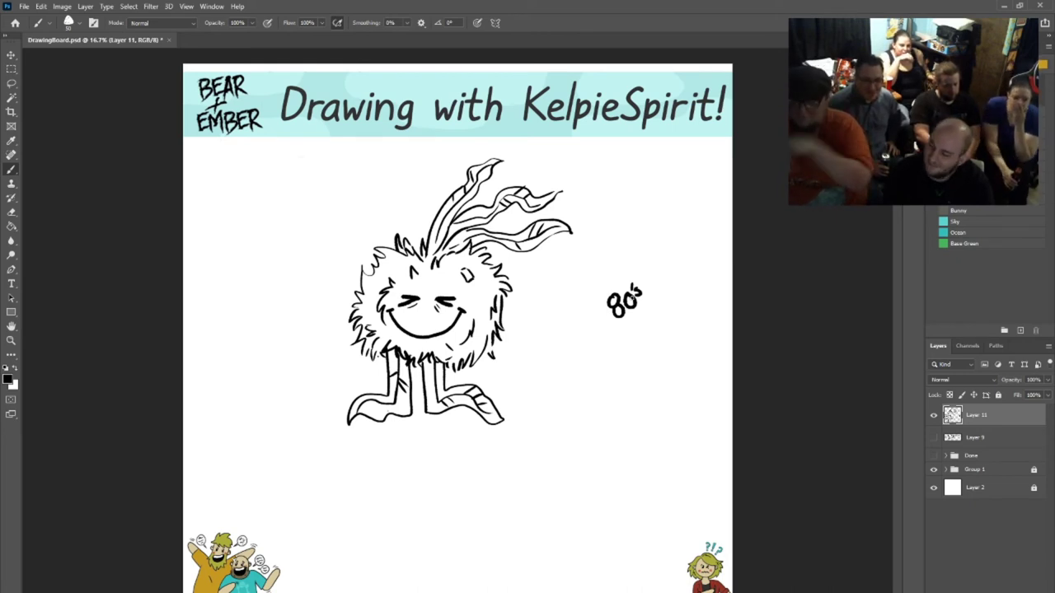
Step: Try a small star on the side of the fur and a bent stem beside the leaves, and undo both
{"action": "mouse_move", "coordinate": [478, 328]}
{"action": "left_mouse_down"}
{"action": "mouse_move", "coordinate": [487, 324]}
{"action": "mouse_move", "coordinate": [481, 331]}
{"action": "left_mouse_up"}
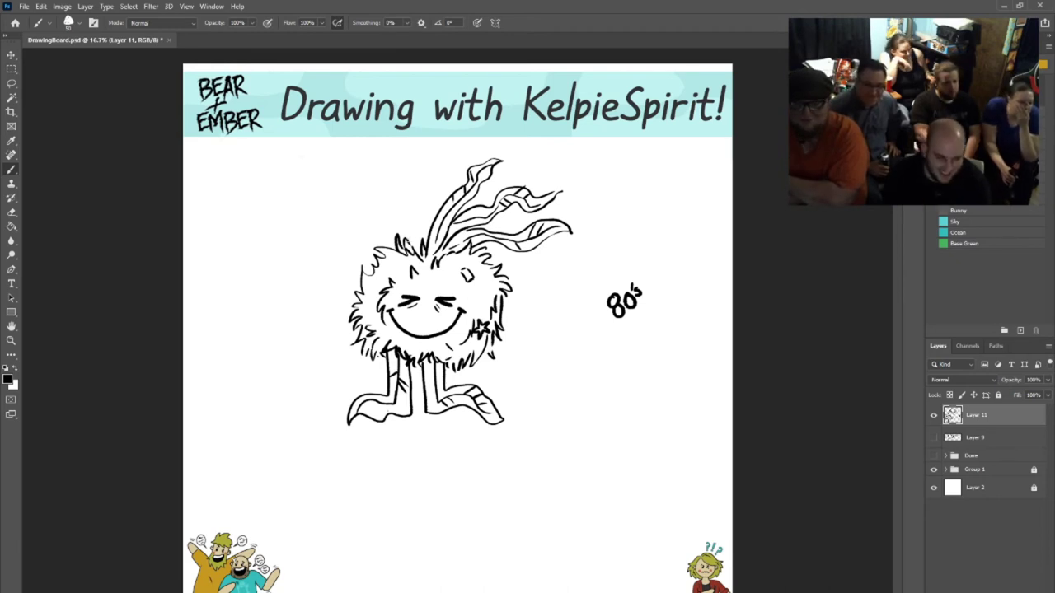
{"action": "mouse_move", "coordinate": [408, 242]}
{"action": "left_mouse_down"}
{"action": "mouse_move", "coordinate": [410, 206]}
{"action": "mouse_move", "coordinate": [382, 177]}
{"action": "mouse_move", "coordinate": [388, 165]}
{"action": "mouse_move", "coordinate": [433, 191]}
{"action": "mouse_move", "coordinate": [427, 220]}
{"action": "left_mouse_up"}
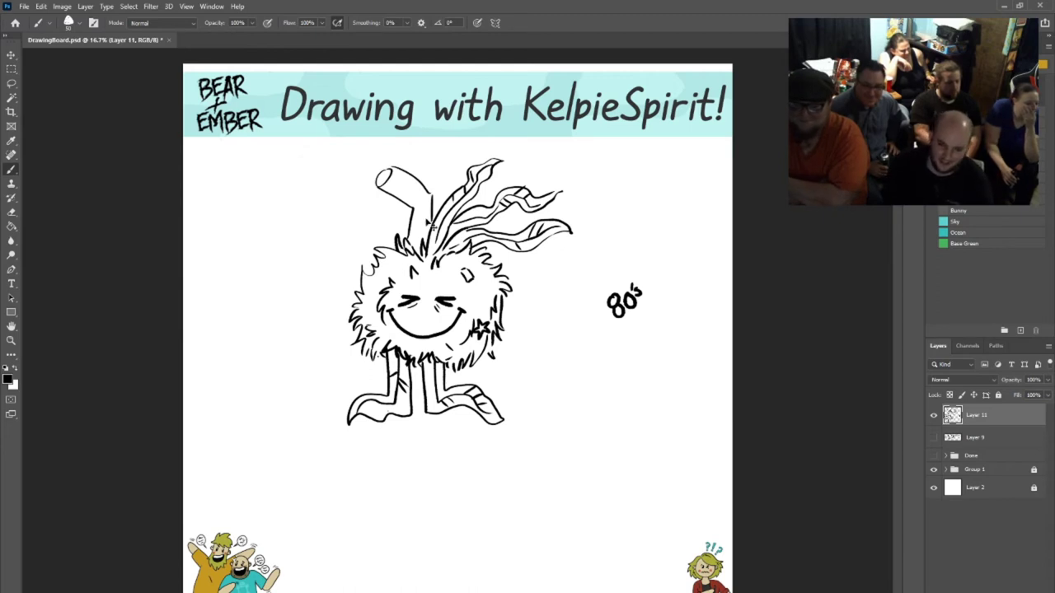
{"action": "key", "text": "ctrl+z"}
{"action": "key", "text": "ctrl+z"}
{"action": "key", "text": "ctrl+z"}
{"action": "key", "text": "ctrl+z"}
{"action": "key", "text": "ctrl+z"}
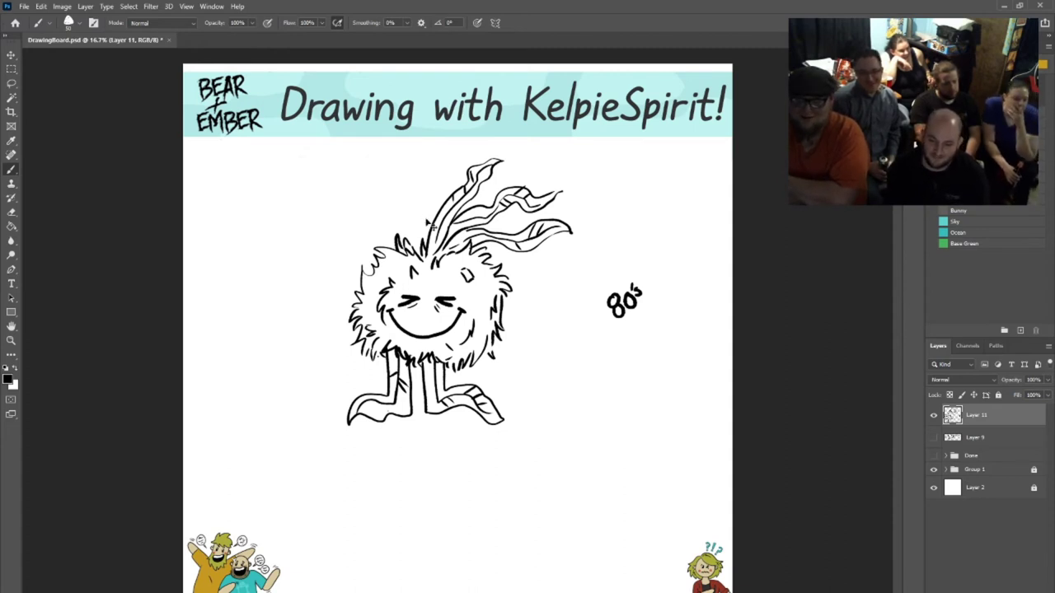
Step: Scale up the creature together with the "80's" lettering and reposition them lower on the page
{"action": "key", "text": "ctrl+t"}
{"action": "left_click_drag", "start_coordinate": [641, 430], "coordinate": [745, 520]}
{"action": "left_click_drag", "start_coordinate": [440, 316], "coordinate": [397, 349]}
{"action": "key", "text": "Return"}
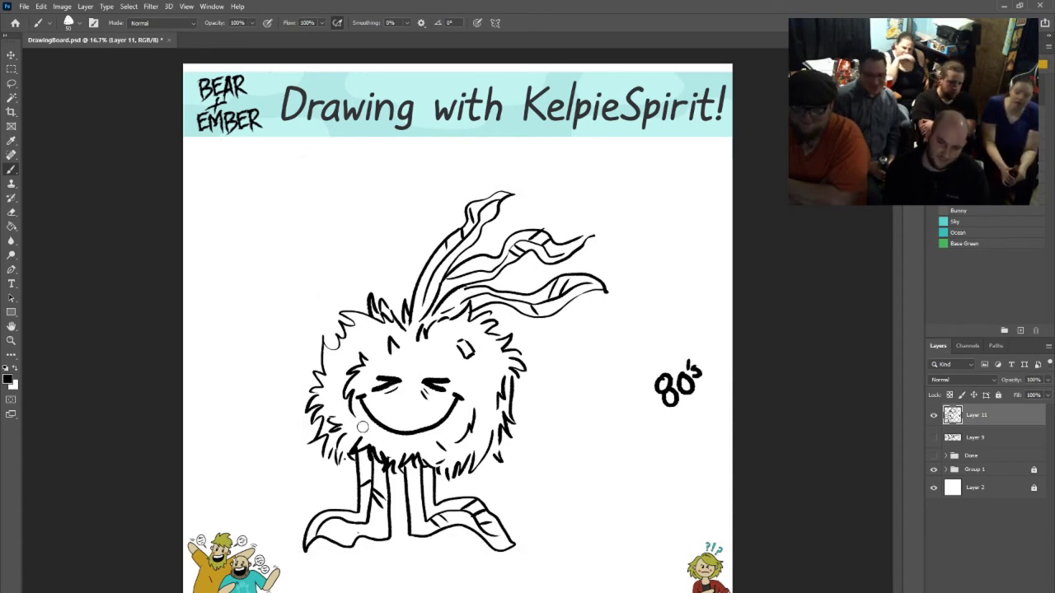
Step: Draw a stitched belt with a round buckle across the tops of the legs, with fur tufts overlapping its ends
{"action": "mouse_move", "coordinate": [359, 445]}
{"action": "left_mouse_down"}
{"action": "mouse_move", "coordinate": [355, 462]}
{"action": "mouse_move", "coordinate": [417, 454]}
{"action": "mouse_move", "coordinate": [428, 464]}
{"action": "mouse_move", "coordinate": [360, 435]}
{"action": "mouse_move", "coordinate": [383, 450]}
{"action": "mouse_move", "coordinate": [442, 456]}
{"action": "mouse_move", "coordinate": [431, 475]}
{"action": "mouse_move", "coordinate": [398, 478]}
{"action": "mouse_move", "coordinate": [363, 461]}
{"action": "mouse_move", "coordinate": [402, 483]}
{"action": "left_mouse_up"}
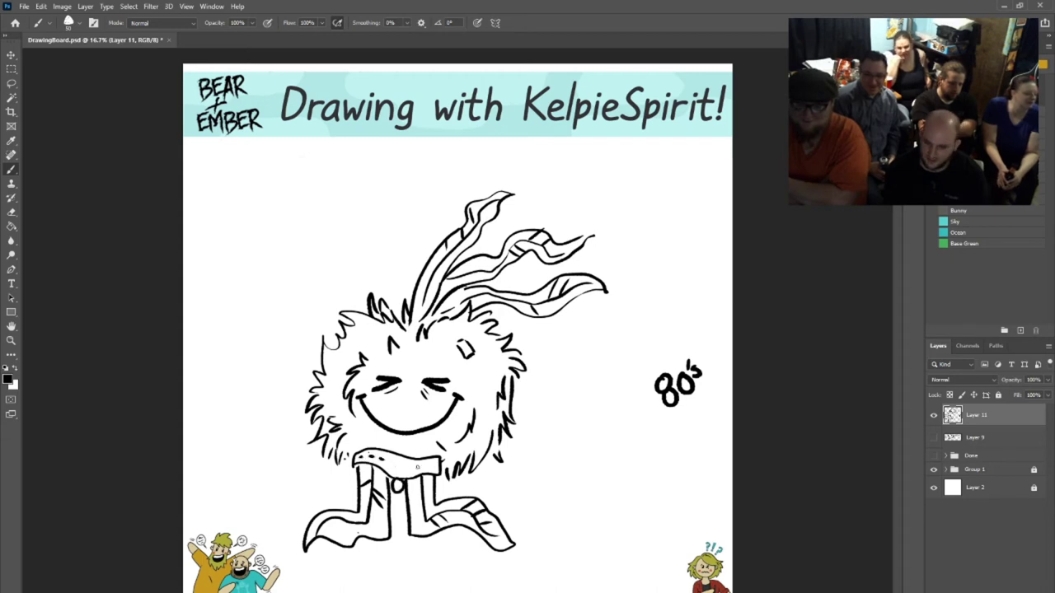
{"action": "left_click_drag", "start_coordinate": [353, 442], "coordinate": [366, 452]}
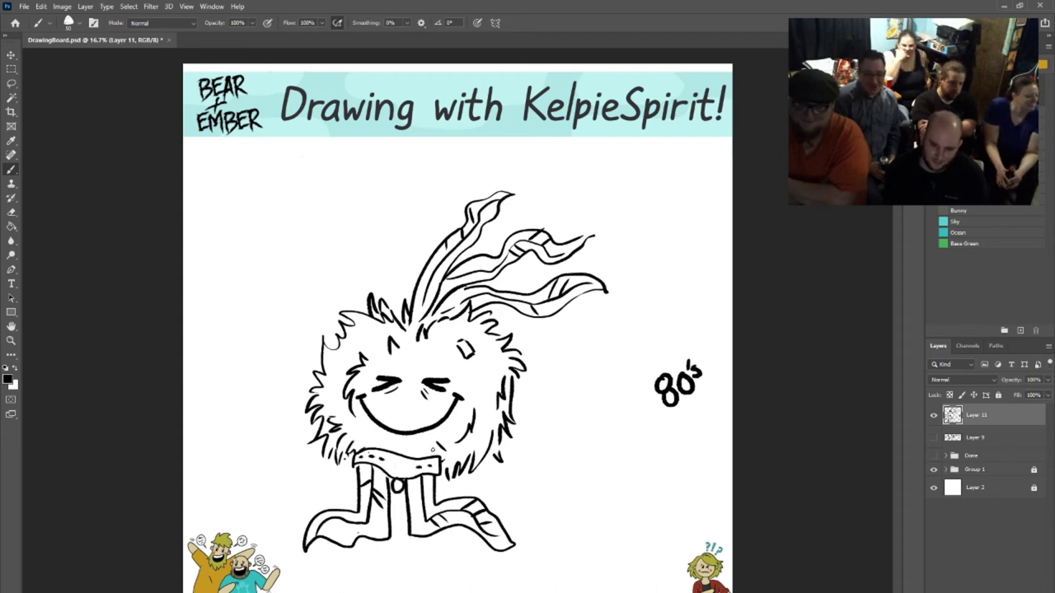
{"action": "left_click_drag", "start_coordinate": [432, 450], "coordinate": [450, 456]}
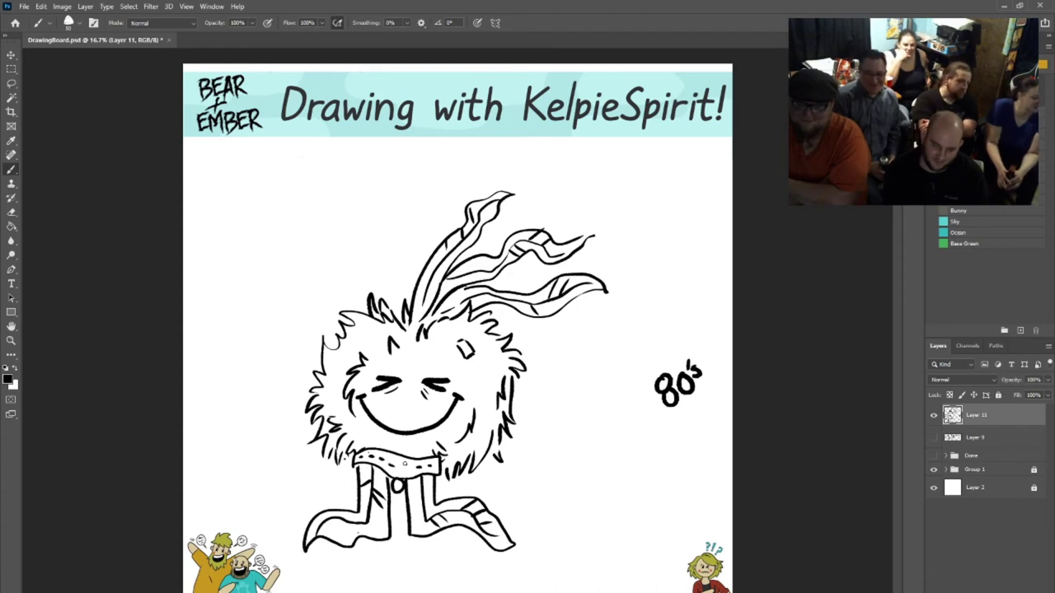
{"action": "mouse_move", "coordinate": [399, 483]}
{"action": "left_mouse_down"}
{"action": "mouse_move", "coordinate": [403, 468]}
{"action": "mouse_move", "coordinate": [388, 483]}
{"action": "mouse_move", "coordinate": [414, 475]}
{"action": "mouse_move", "coordinate": [404, 467]}
{"action": "mouse_move", "coordinate": [401, 485]}
{"action": "left_mouse_up"}
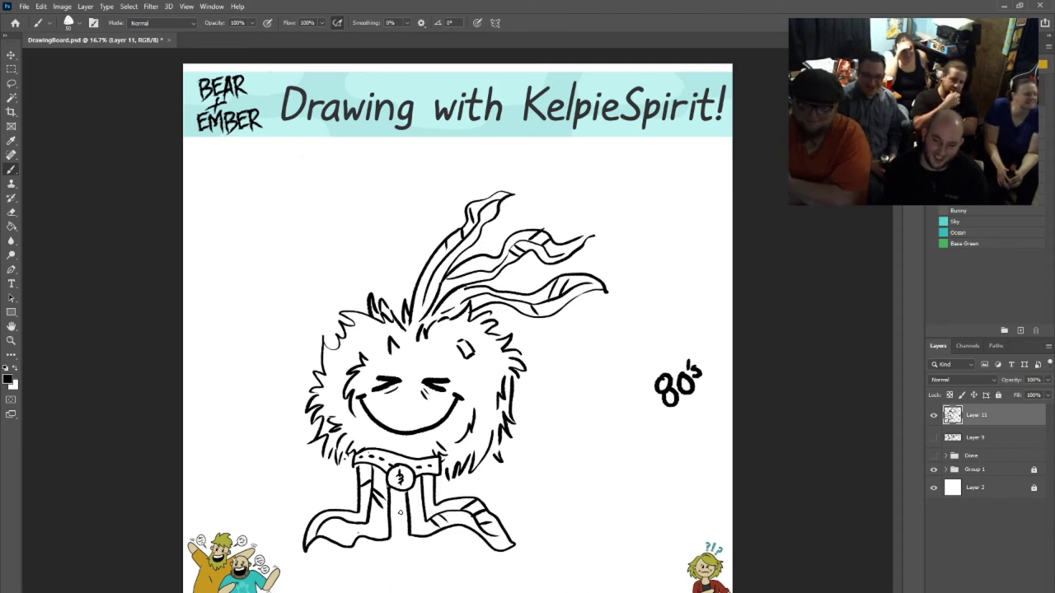
Step: Undo the belt, buckle and overlapping tufts so the plain furry lower edge is restored
{"action": "key", "text": "ctrl+z"}
{"action": "key", "text": "ctrl+z"}
{"action": "key", "text": "ctrl+z"}
{"action": "key", "text": "ctrl+z"}
{"action": "key", "text": "ctrl+z"}
{"action": "key", "text": "ctrl+z"}
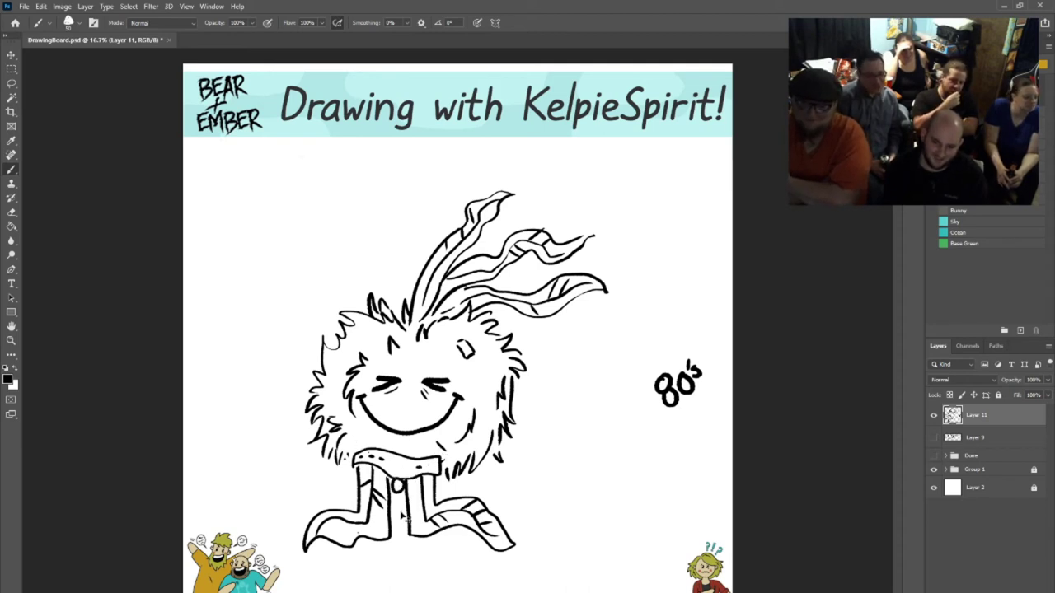
{"action": "key", "text": "ctrl+z"}
{"action": "key", "text": "ctrl+z"}
{"action": "key", "text": "ctrl+z"}
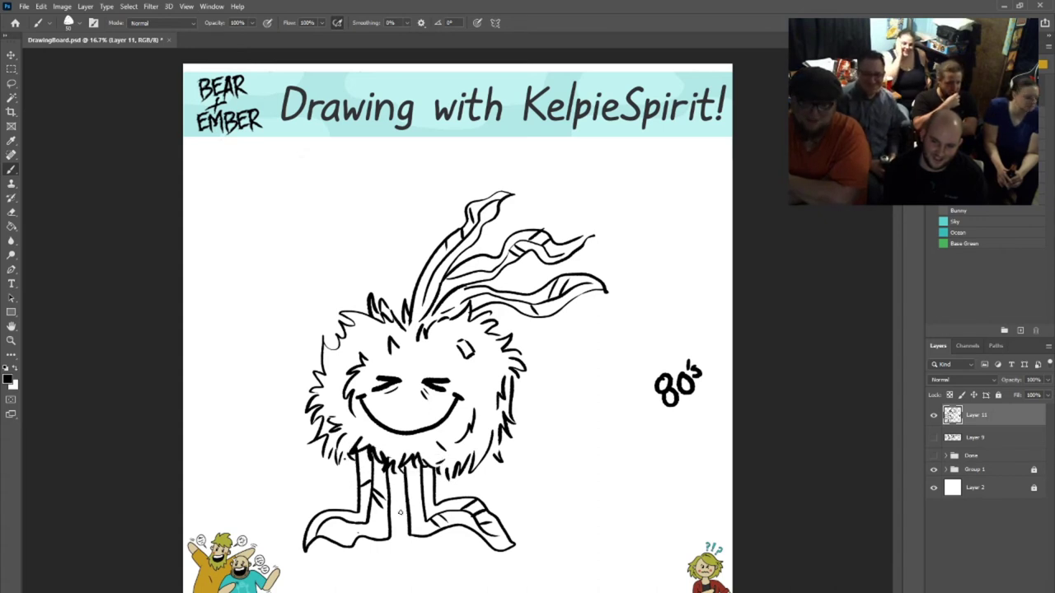
Step: Draw two speech bubbles reading "eeepi" and "Appi" beside the creature, and underline the "80's" lettering
{"action": "mouse_move", "coordinate": [529, 381]}
{"action": "left_mouse_down"}
{"action": "mouse_move", "coordinate": [565, 369]}
{"action": "mouse_move", "coordinate": [560, 378]}
{"action": "mouse_move", "coordinate": [585, 375]}
{"action": "mouse_move", "coordinate": [583, 356]}
{"action": "mouse_move", "coordinate": [543, 357]}
{"action": "mouse_move", "coordinate": [566, 347]}
{"action": "mouse_move", "coordinate": [590, 355]}
{"action": "mouse_move", "coordinate": [591, 375]}
{"action": "mouse_move", "coordinate": [561, 395]}
{"action": "mouse_move", "coordinate": [534, 396]}
{"action": "left_mouse_up"}
{"action": "left_click", "coordinate": [584, 358]}
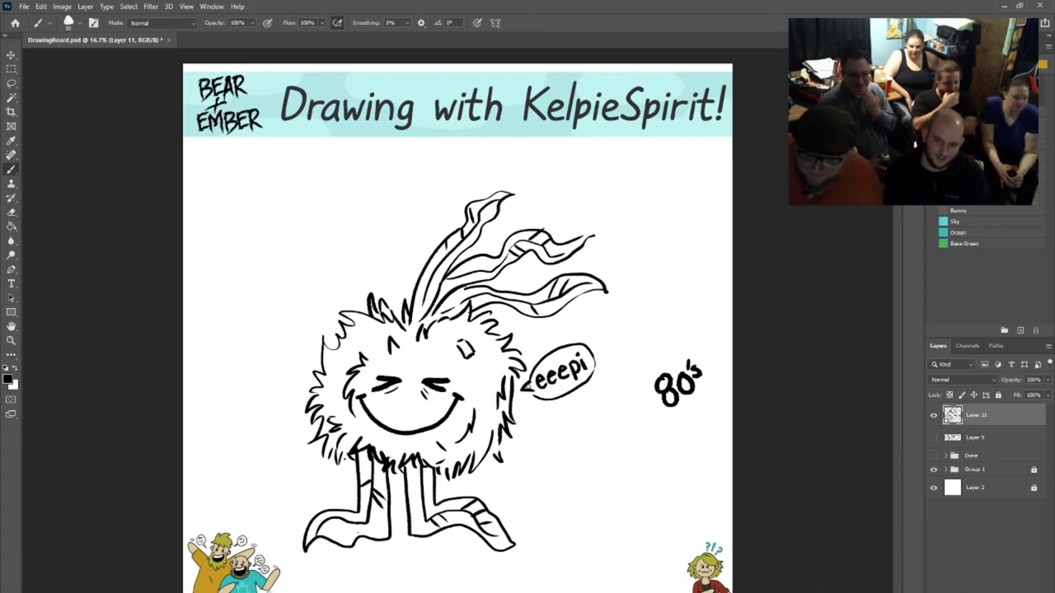
{"action": "mouse_move", "coordinate": [529, 404]}
{"action": "left_mouse_down"}
{"action": "mouse_move", "coordinate": [526, 450]}
{"action": "mouse_move", "coordinate": [591, 440]}
{"action": "left_mouse_up"}
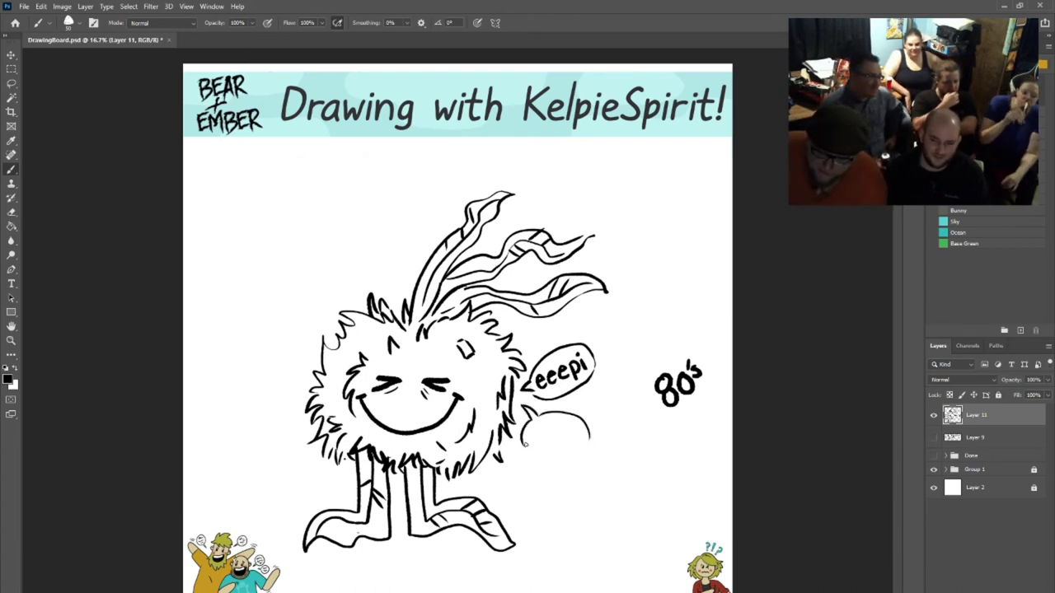
{"action": "mouse_move", "coordinate": [524, 443]}
{"action": "left_mouse_down"}
{"action": "mouse_move", "coordinate": [550, 458]}
{"action": "mouse_move", "coordinate": [598, 438]}
{"action": "mouse_move", "coordinate": [577, 453]}
{"action": "left_mouse_up"}
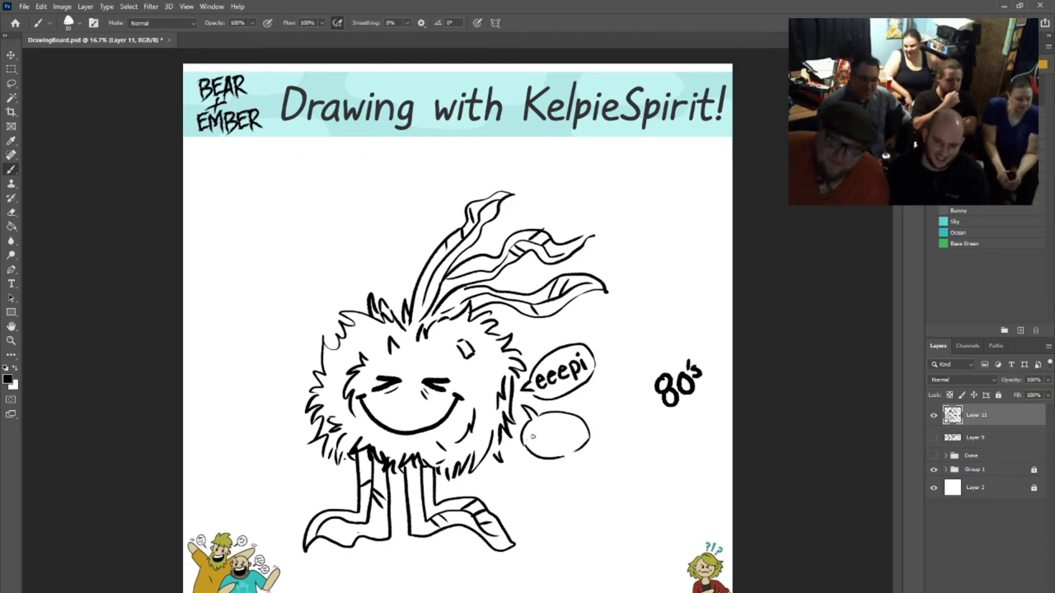
{"action": "left_click_drag", "start_coordinate": [532, 450], "coordinate": [575, 445]}
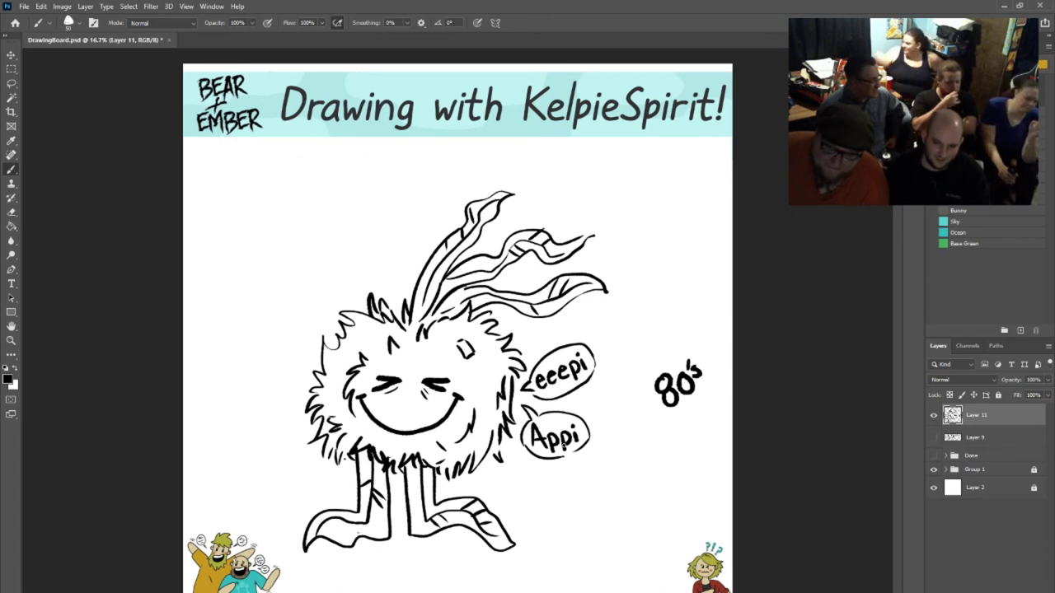
{"action": "left_click_drag", "start_coordinate": [677, 414], "coordinate": [706, 399]}
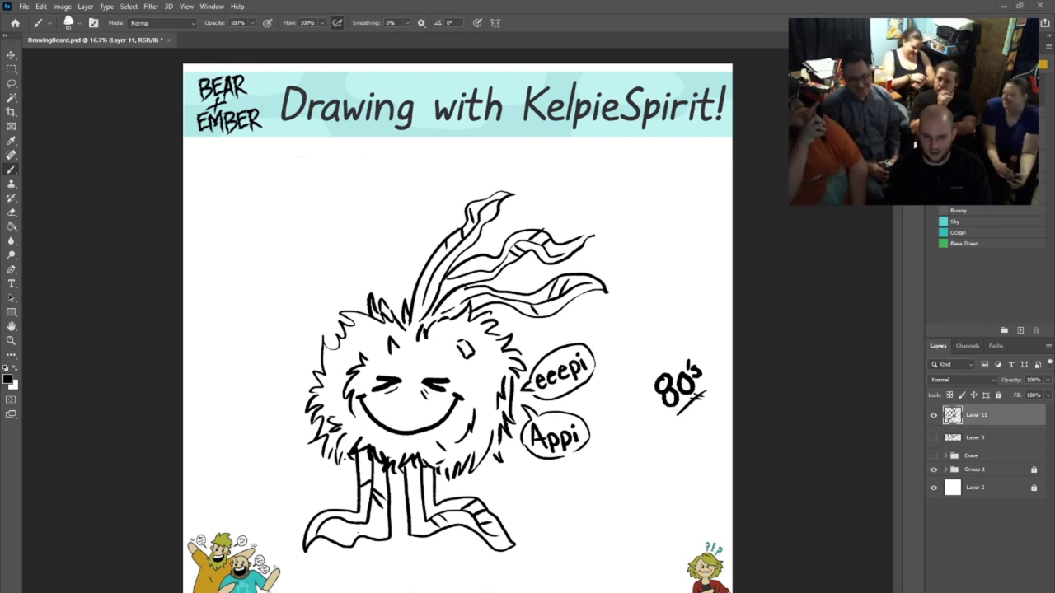
Step: Switch to the browser's "FT fuzzy tomatoe cartoon" image results, preview Killer Tomatoes cartoon pictures, and reduce the window to uncover the drawing
{"action": "key", "text": "alt+Tab"}
{"action": "left_click_drag", "start_coordinate": [412, 33], "coordinate": [656, 35]}
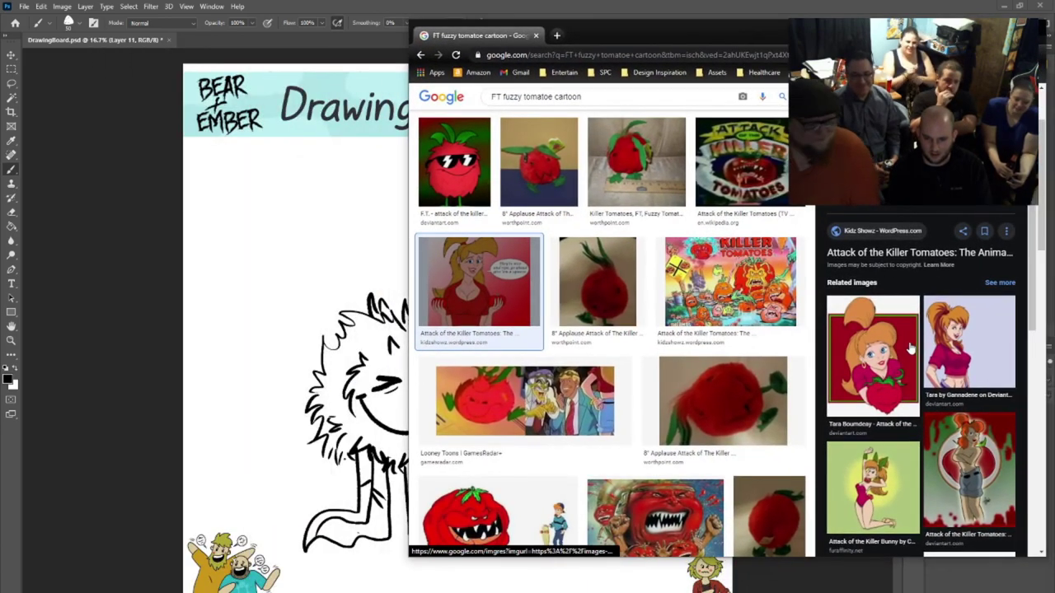
{"action": "left_click", "coordinate": [796, 287]}
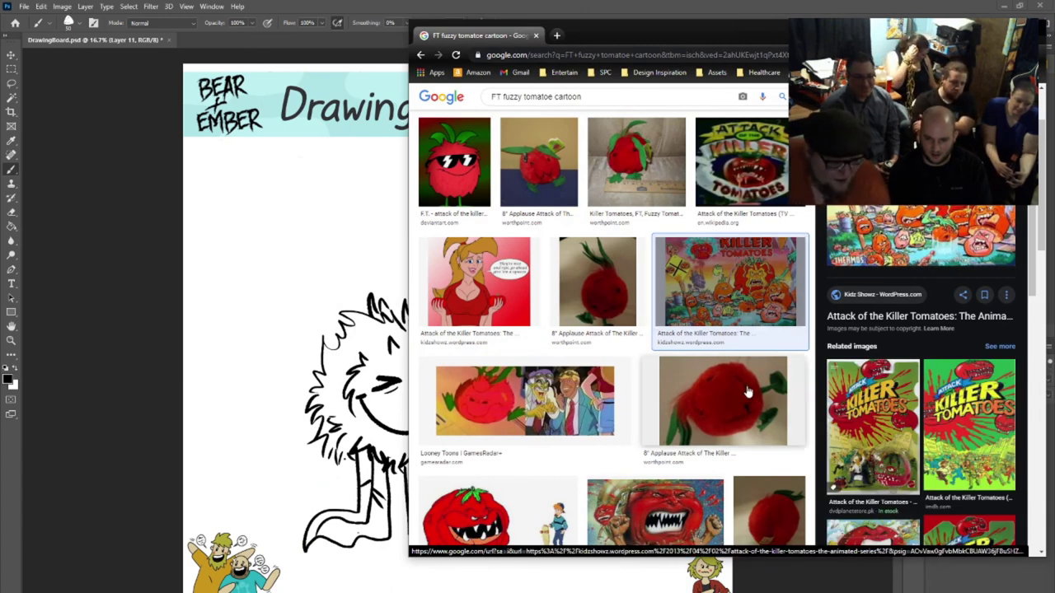
{"action": "scroll", "coordinate": [750, 396], "scroll_direction": "down", "scroll_amount": 2}
{"action": "left_click", "coordinate": [590, 228]}
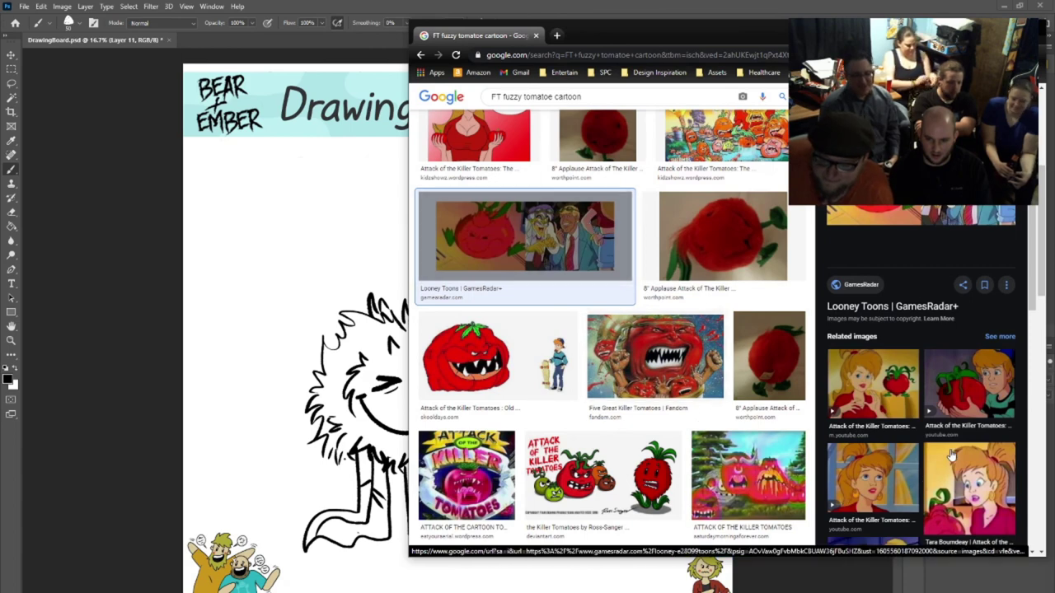
{"action": "left_click", "coordinate": [971, 495]}
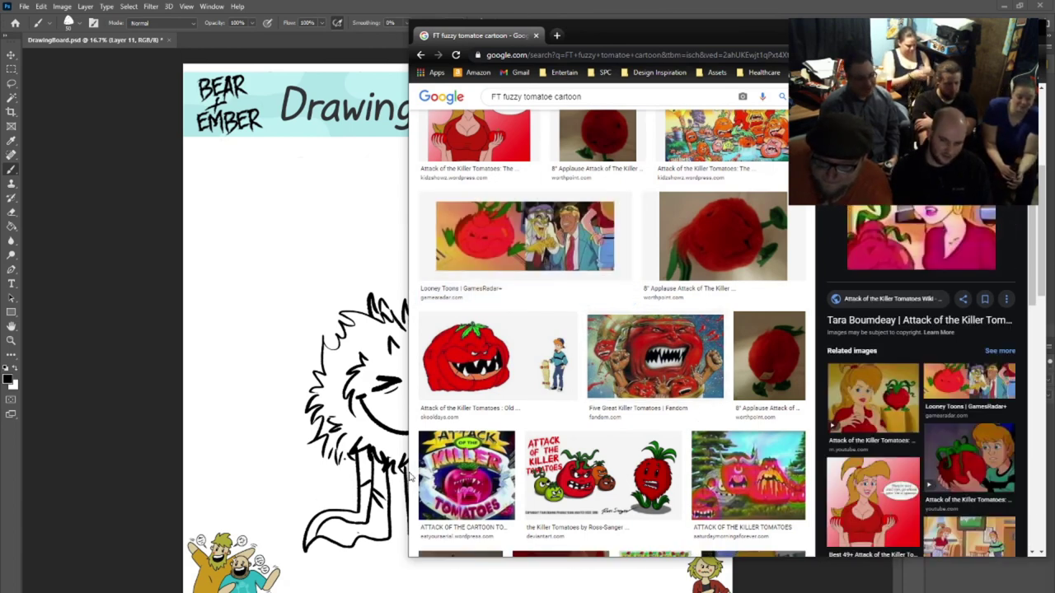
{"action": "left_click_drag", "start_coordinate": [410, 478], "coordinate": [635, 461]}
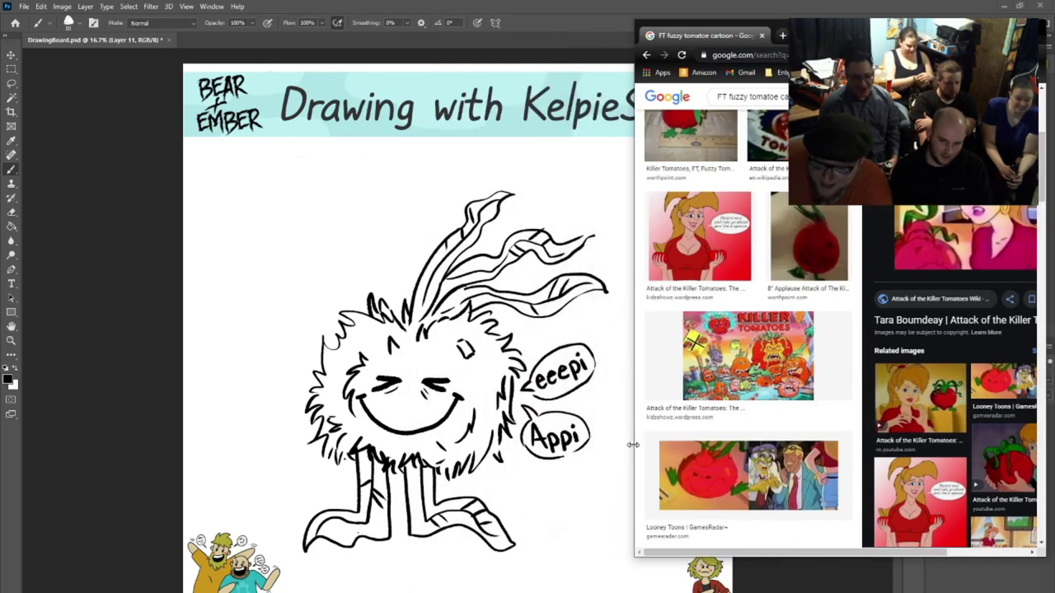
Step: Examine further Killer Tomatoes results and their related images, including the Ketchuck picture and the DVD Planet Store cover
{"action": "scroll", "coordinate": [971, 455], "scroll_direction": "down", "scroll_amount": 5}
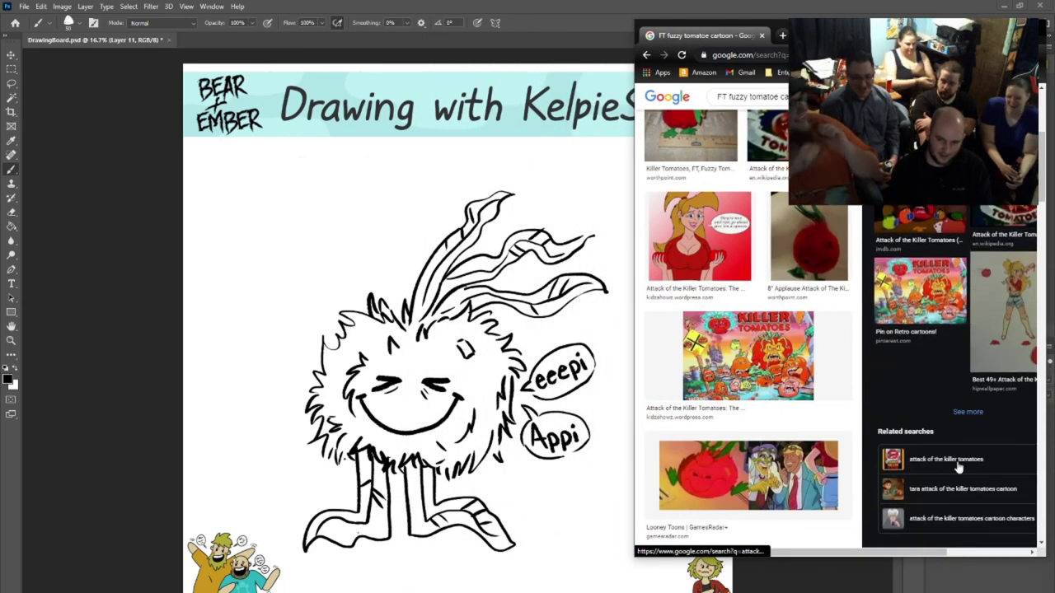
{"action": "left_click", "coordinate": [970, 414]}
{"action": "scroll", "coordinate": [688, 472], "scroll_direction": "down", "scroll_amount": 5}
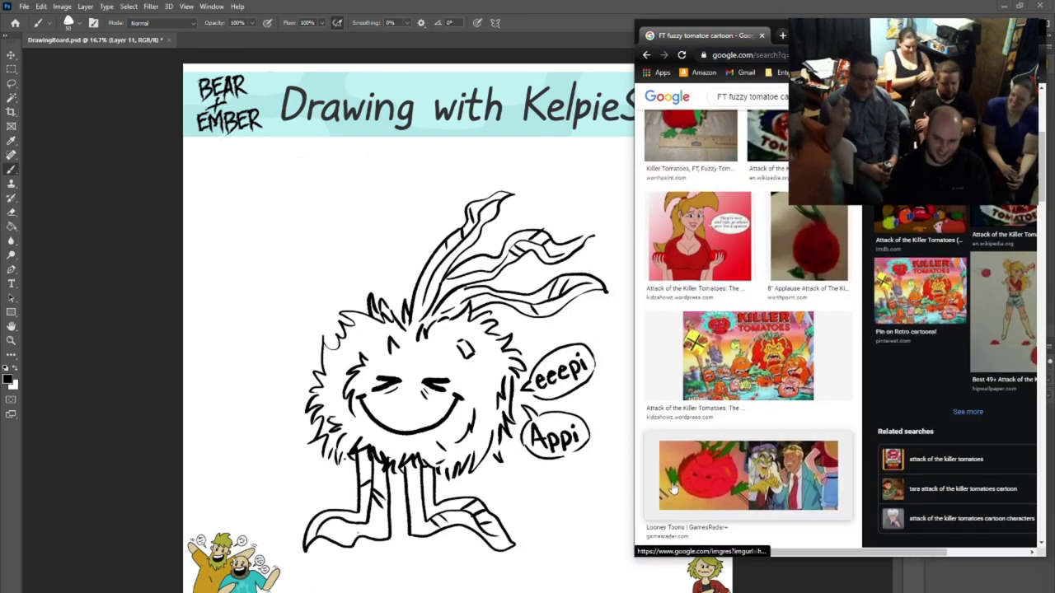
{"action": "scroll", "coordinate": [732, 428], "scroll_direction": "down", "scroll_amount": 4}
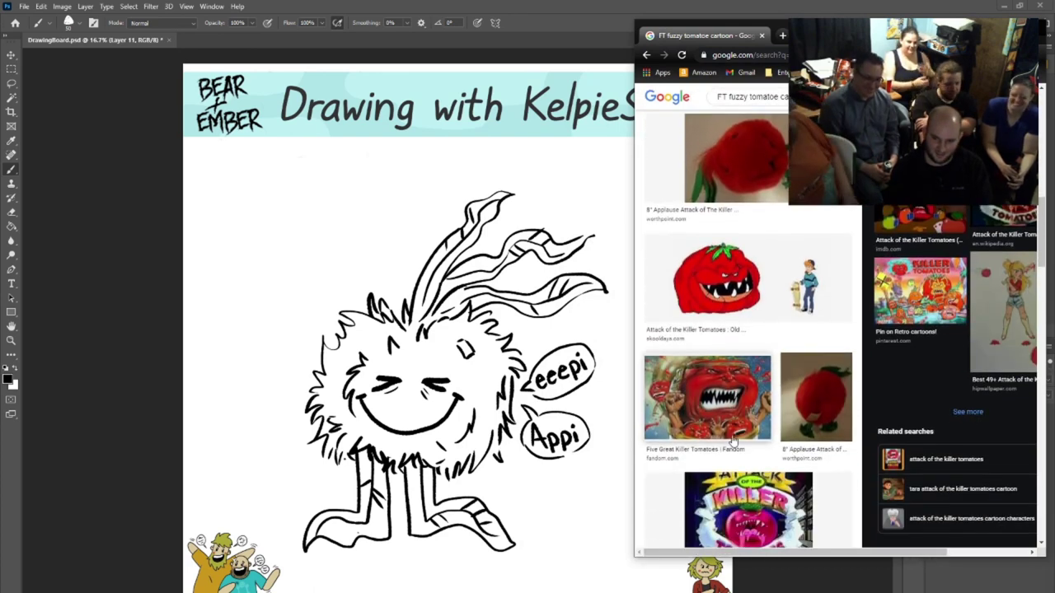
{"action": "scroll", "coordinate": [732, 428], "scroll_direction": "down", "scroll_amount": 10}
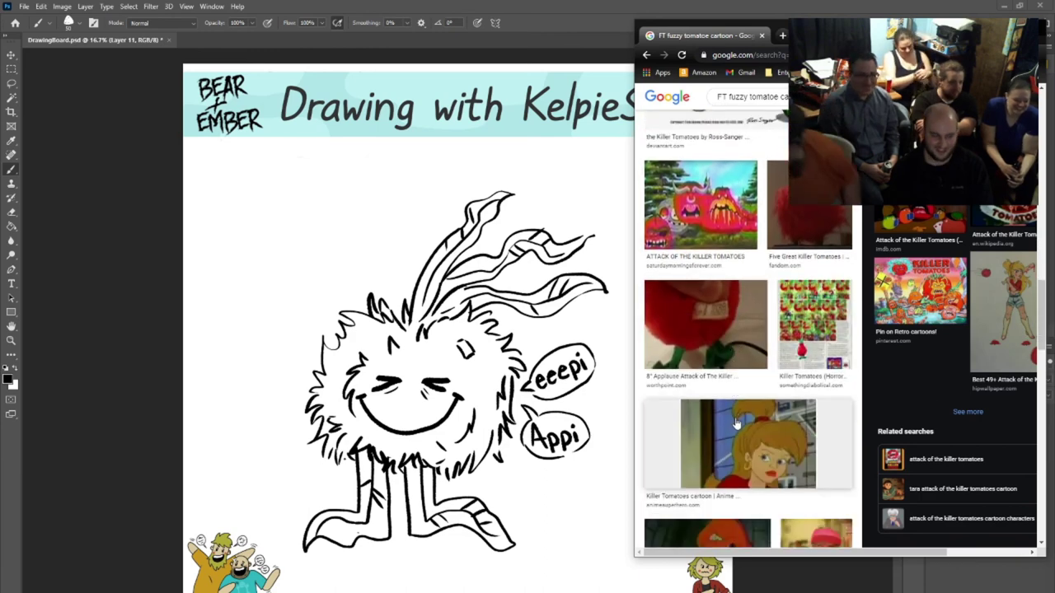
{"action": "left_click", "coordinate": [732, 356]}
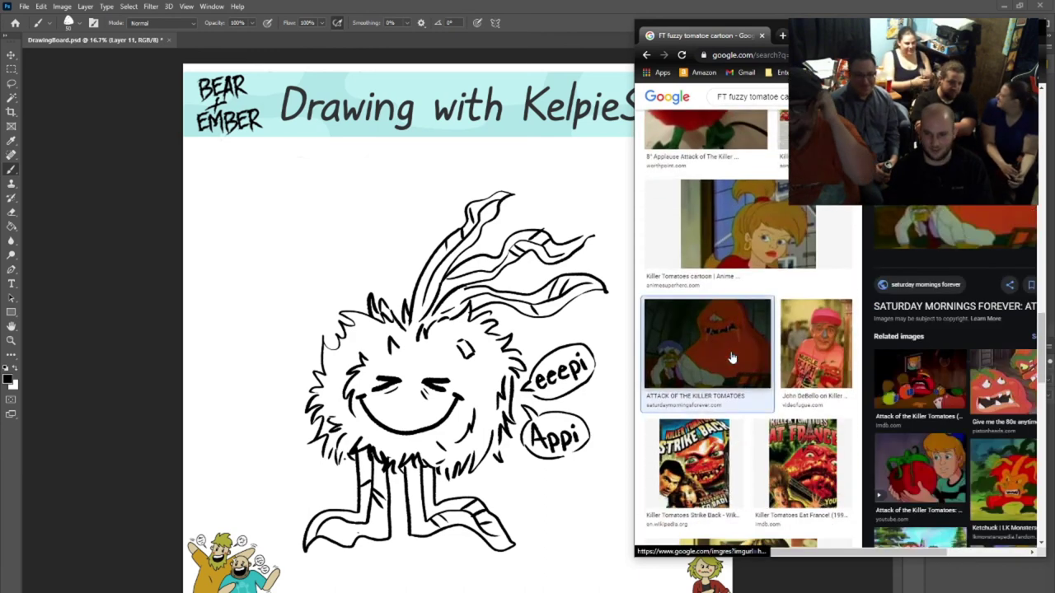
{"action": "left_click", "coordinate": [998, 473]}
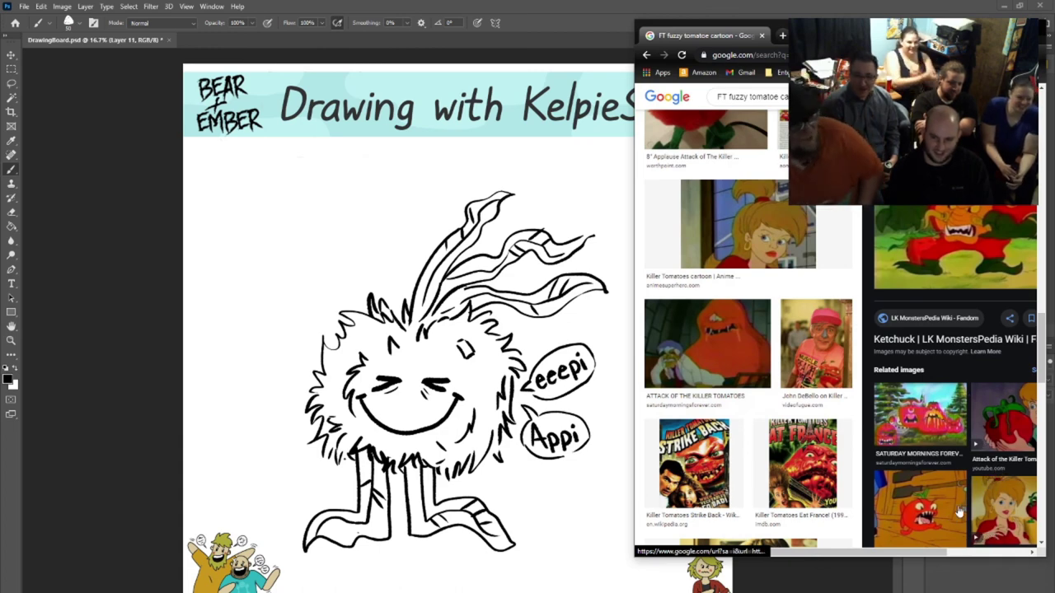
{"action": "scroll", "coordinate": [1002, 484], "scroll_direction": "down", "scroll_amount": 5}
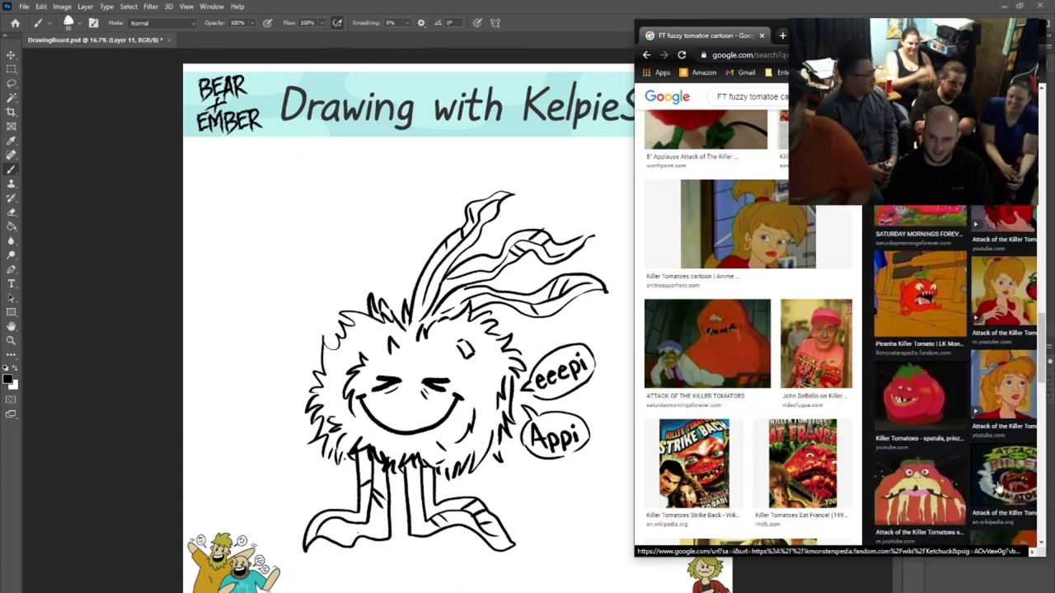
{"action": "scroll", "coordinate": [998, 487], "scroll_direction": "down", "scroll_amount": 2}
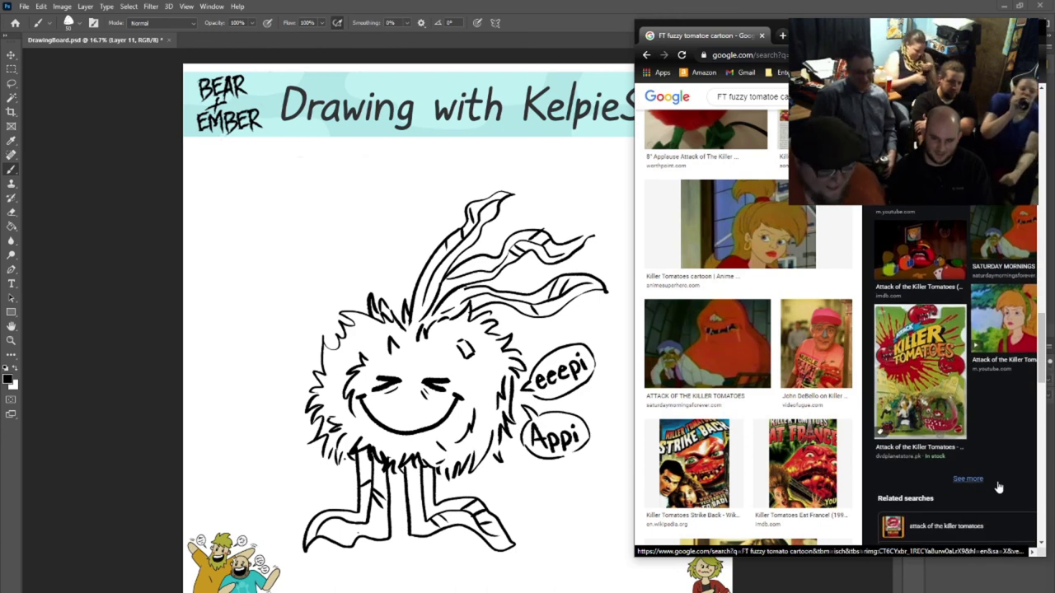
{"action": "left_click", "coordinate": [947, 389]}
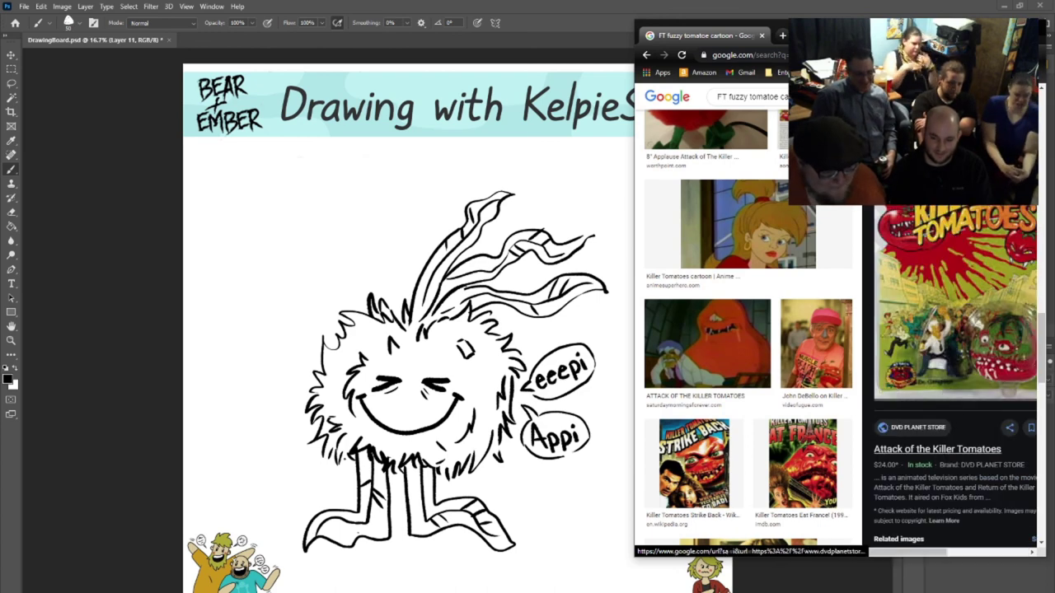